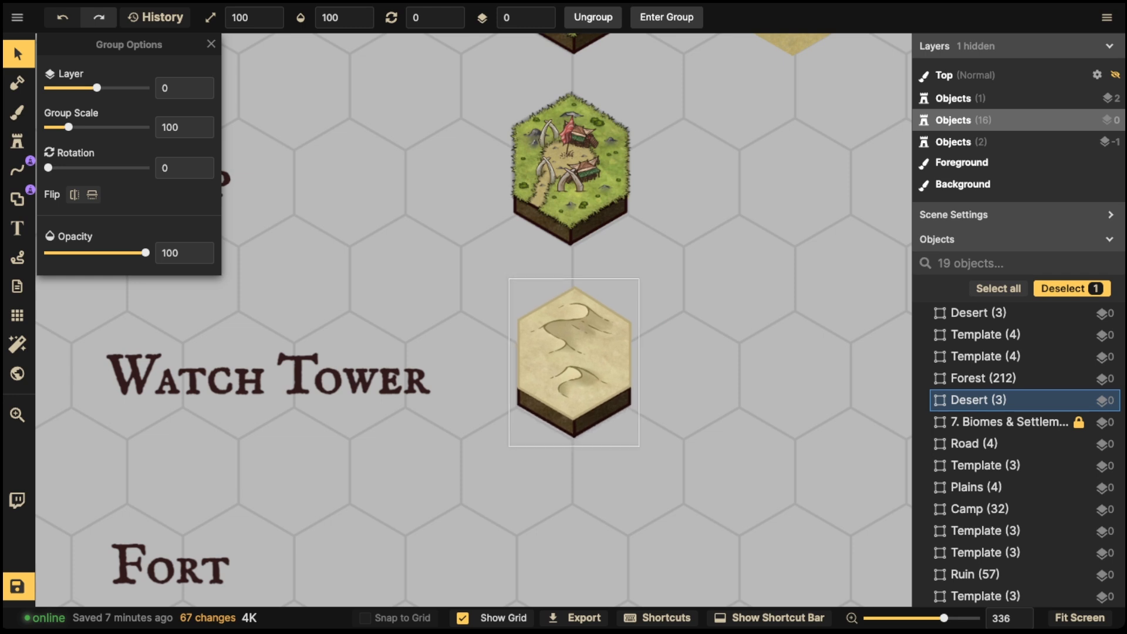
# Enter the desert tile group beside the Watch Tower label and delete both dunes from it.
pyautogui.doubleClick(573, 362)
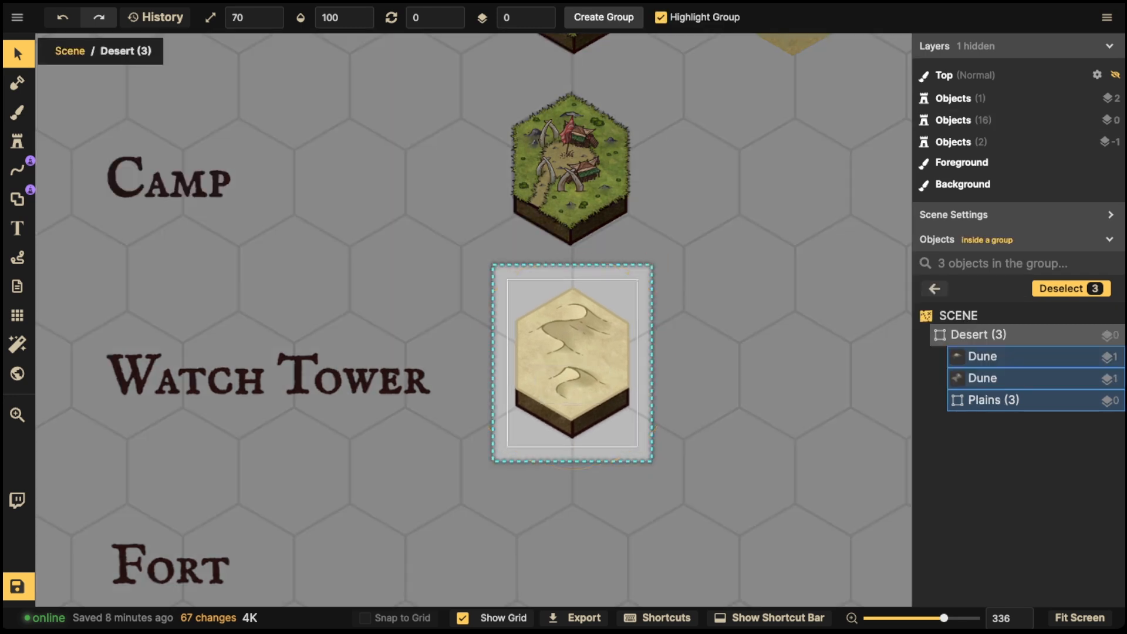
pyautogui.click(572, 385)
pyautogui.press('Delete')
pyautogui.click(570, 329)
pyautogui.press('Delete')
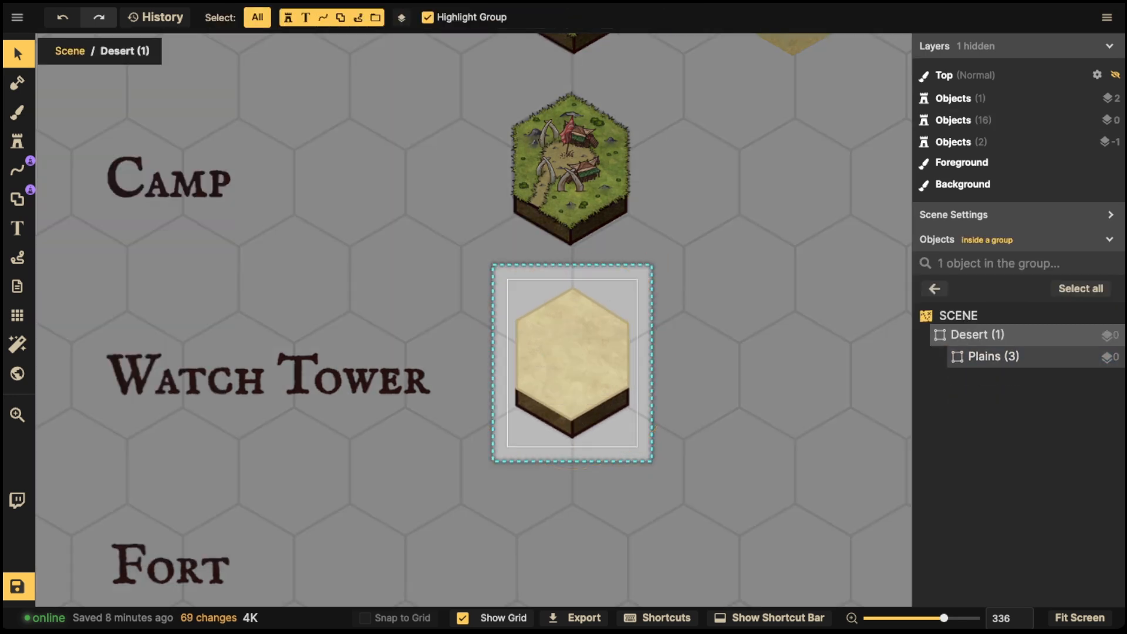
# Search the Fantasy World stamp catalog for "rock" and choose the dark grey Rock Outcropping stamp set with six variants.
pyautogui.click(17, 141)
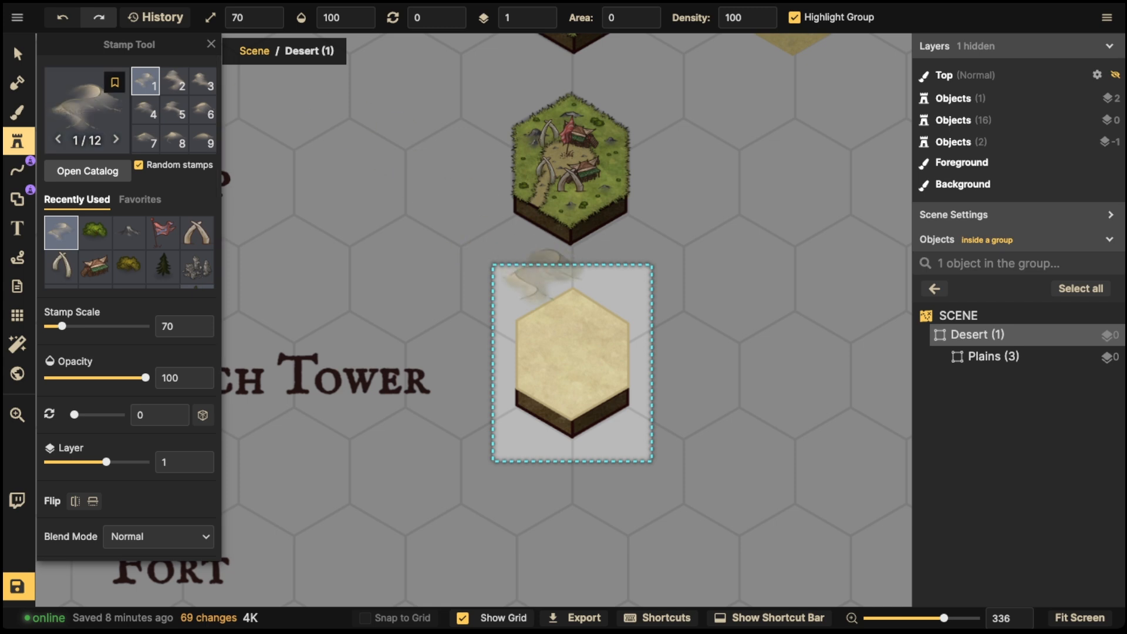
pyautogui.click(567, 332)
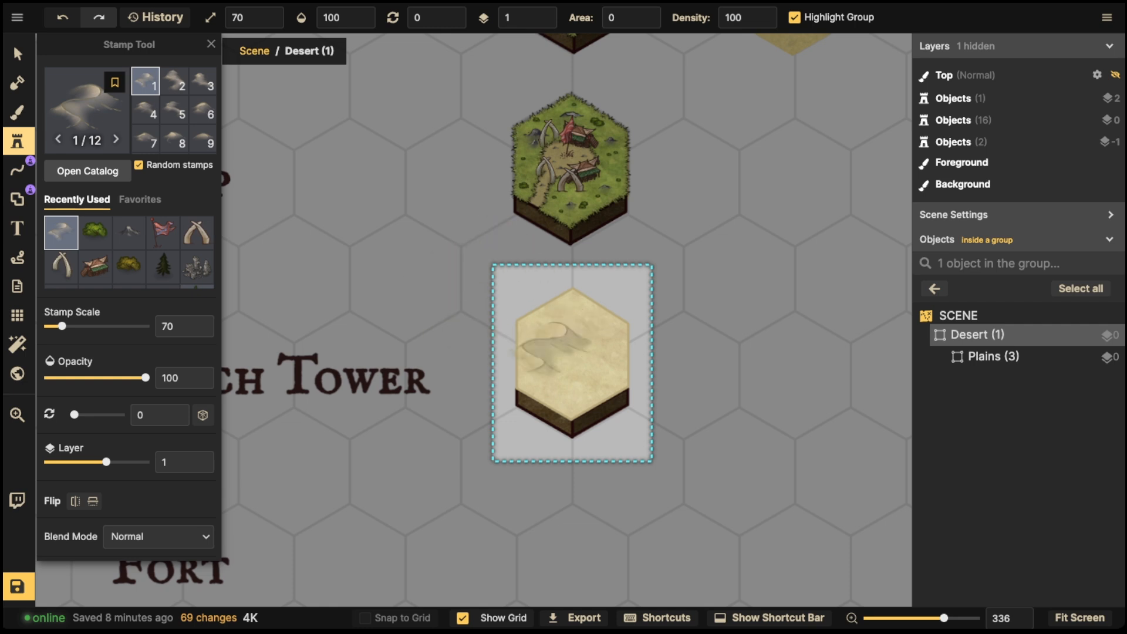
pyautogui.scroll(3, 560, 336)
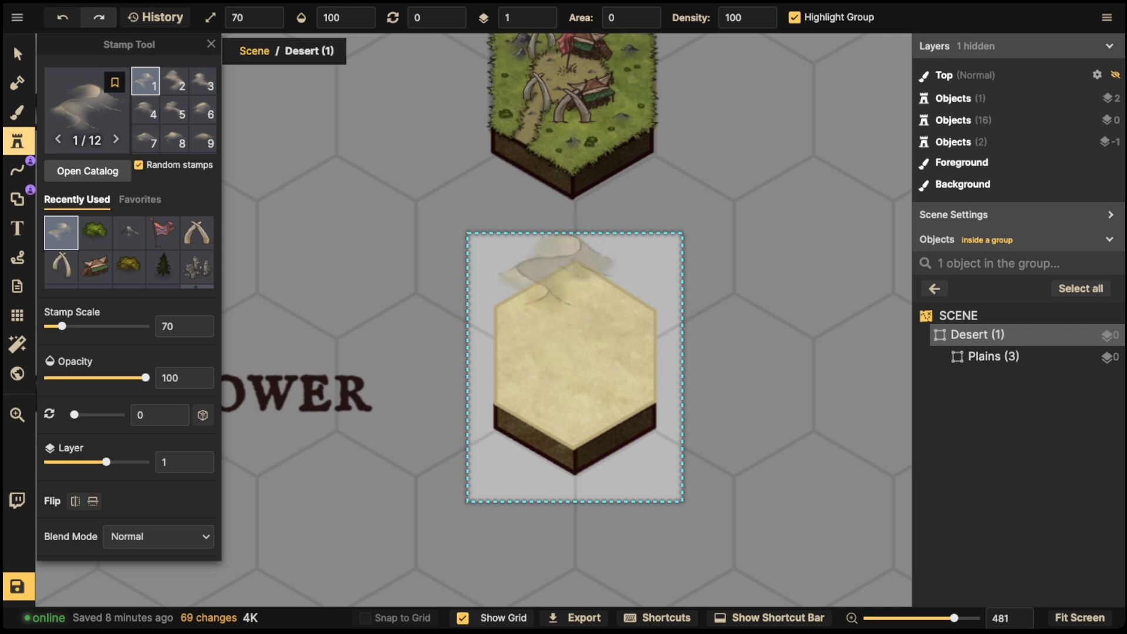
pyautogui.click(87, 111)
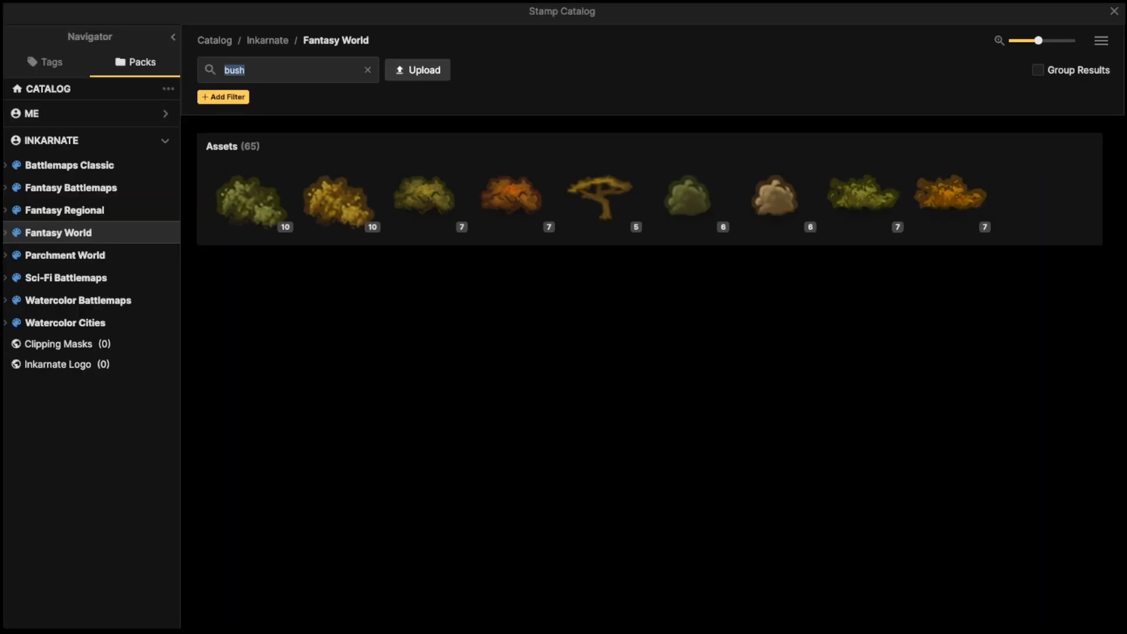
pyautogui.write('rock')
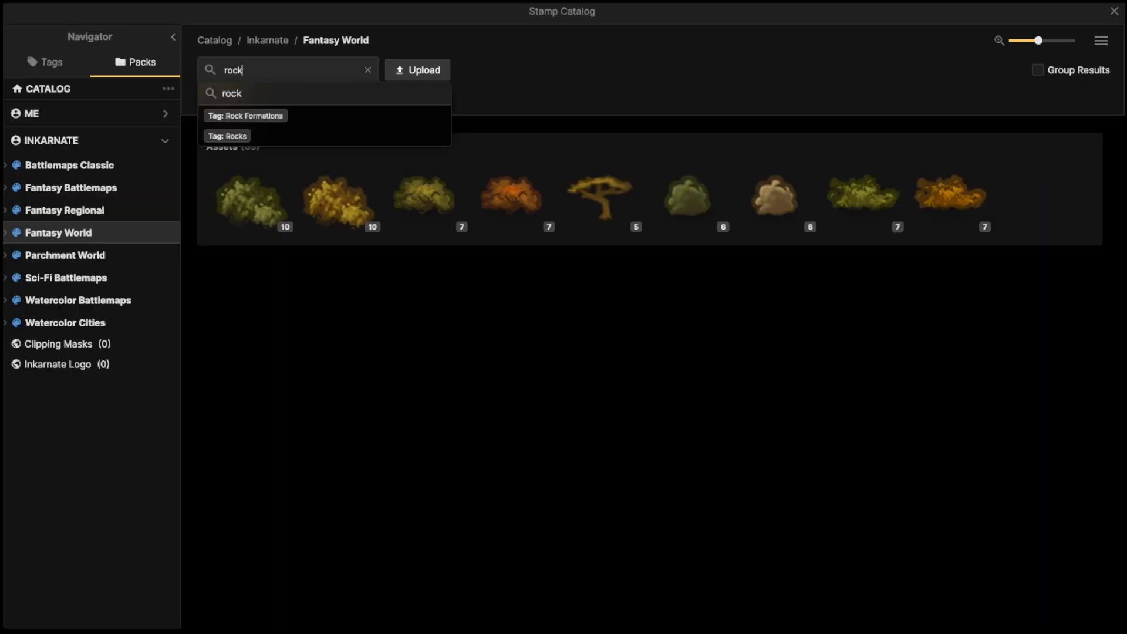
pyautogui.press('Return')
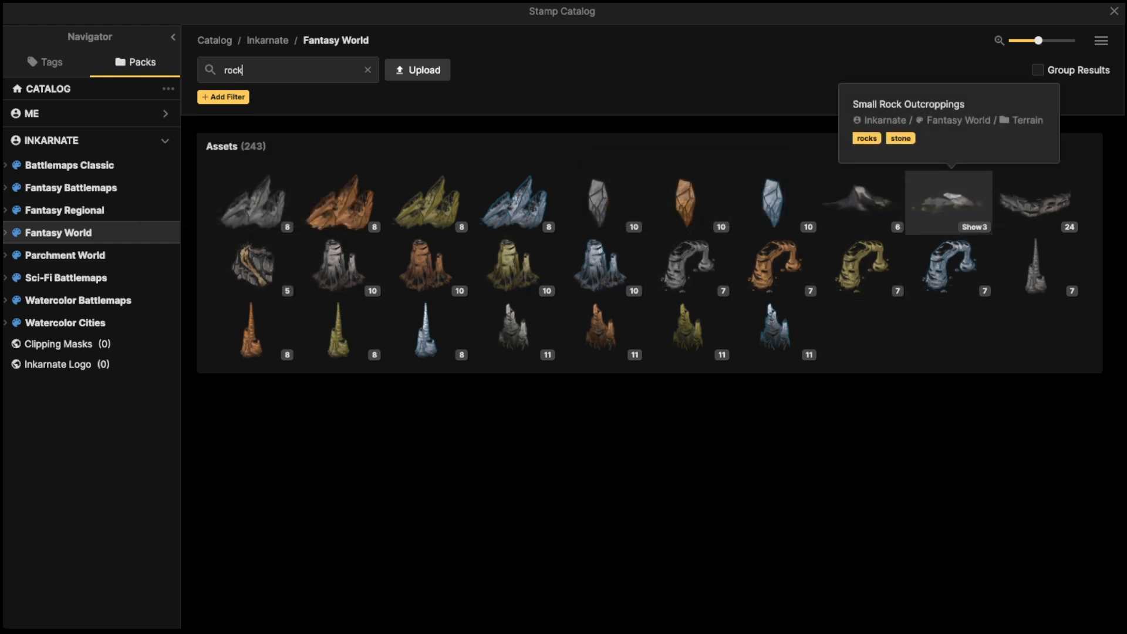
pyautogui.click(862, 203)
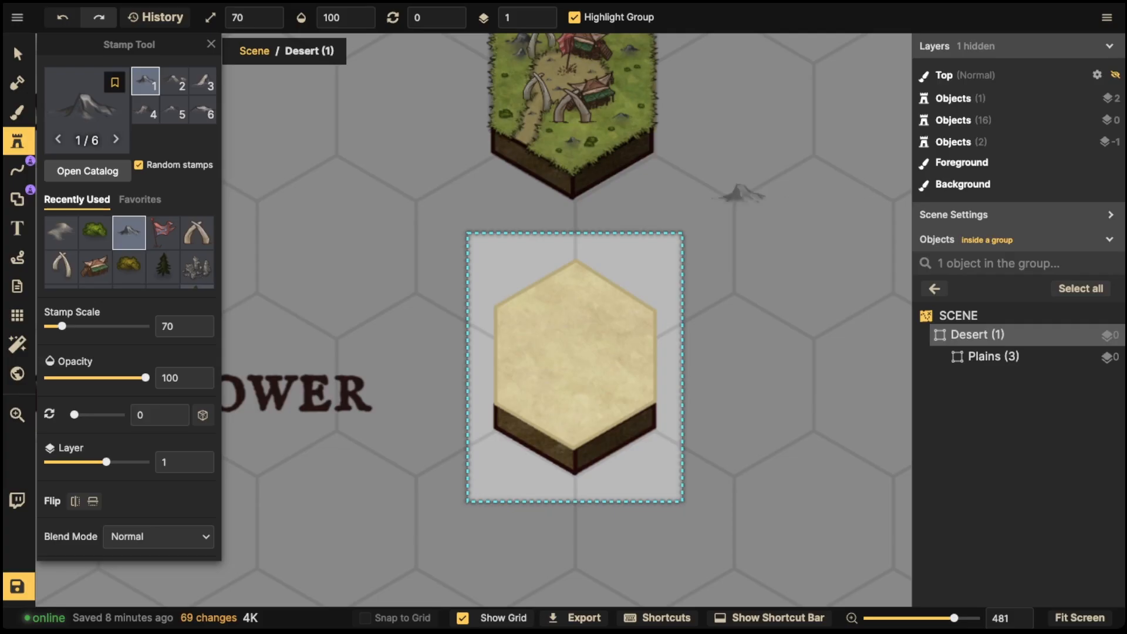
# Cycle through the rock outcropping variants and pick variant 4 of 6.
pyautogui.scroll(3, 569, 352)
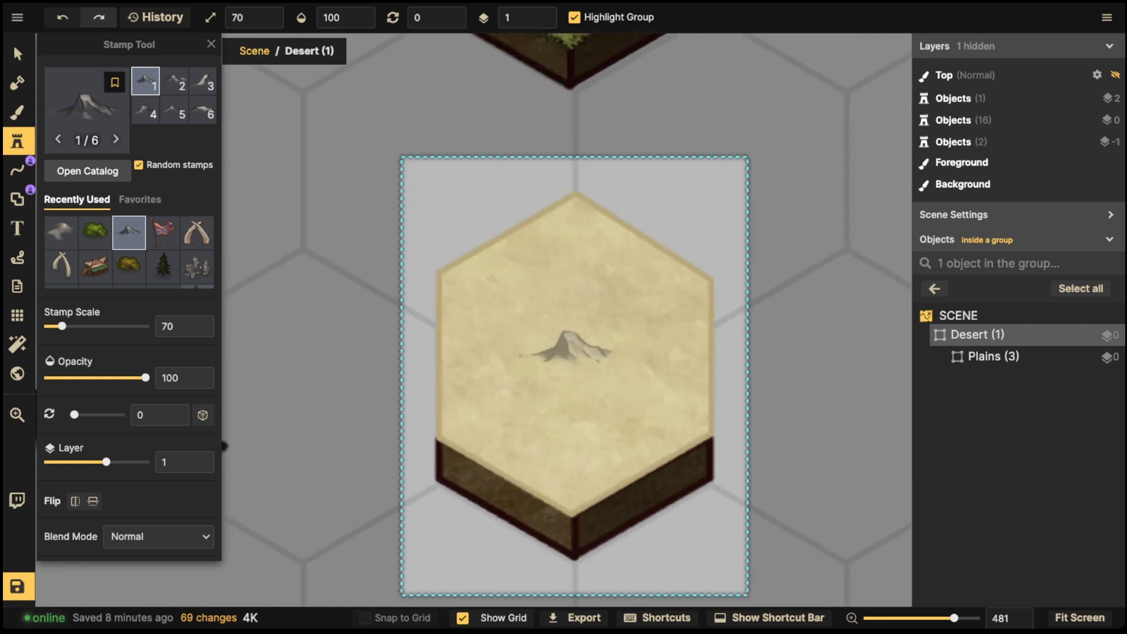
pyautogui.press('Right')
pyautogui.press('Right')
pyautogui.press('Right')
pyautogui.press('Left')
pyautogui.press('Left')
pyautogui.press('Left')
pyautogui.press('Left')
pyautogui.press('Left')
pyautogui.press('Left')
pyautogui.press('Left')
pyautogui.press('Left')
pyautogui.press('Left')
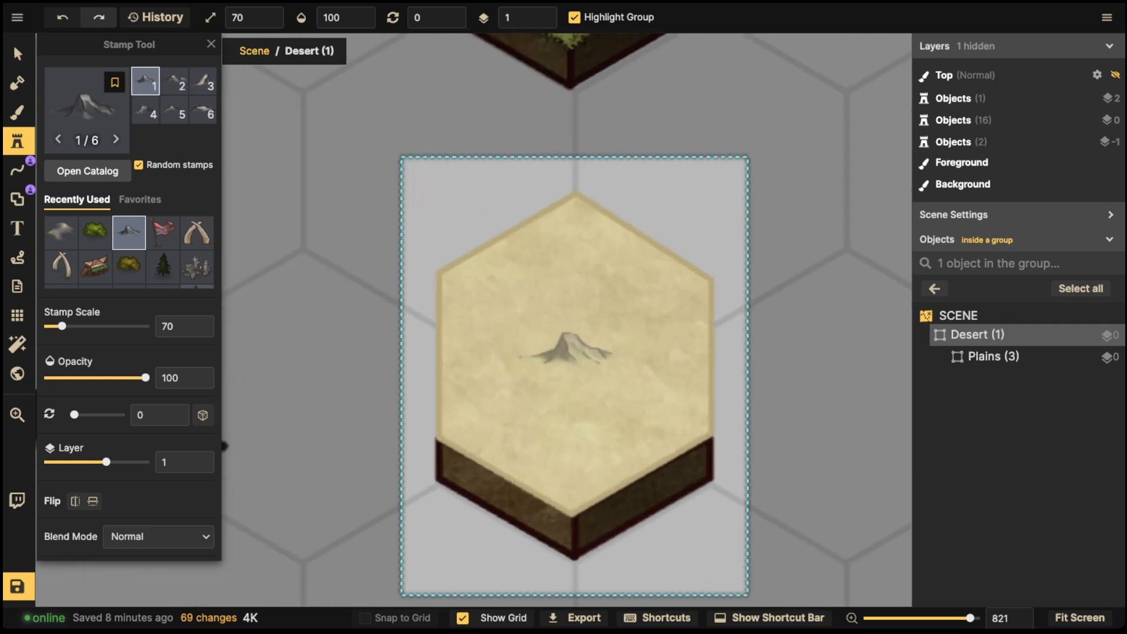
pyautogui.press('Left')
pyautogui.press('Left')
pyautogui.press('Left')
pyautogui.press('Left')
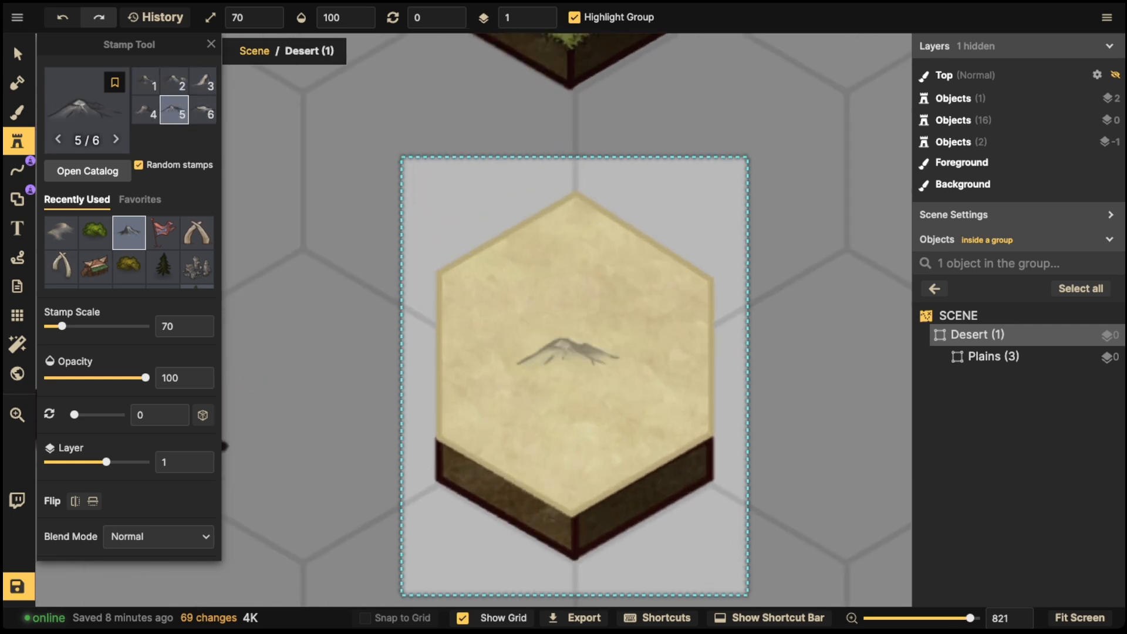
pyautogui.press('Right')
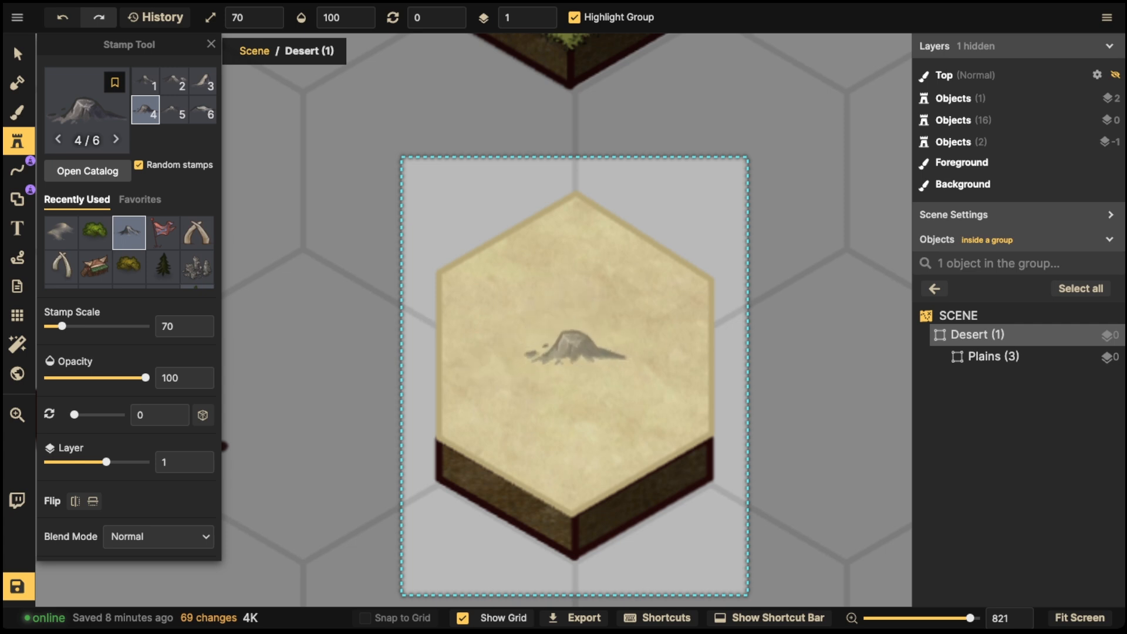
# Place the rock outcropping at scale 70 on the upper middle of the empty desert tile.
pyautogui.scroll(-5, 576, 348)
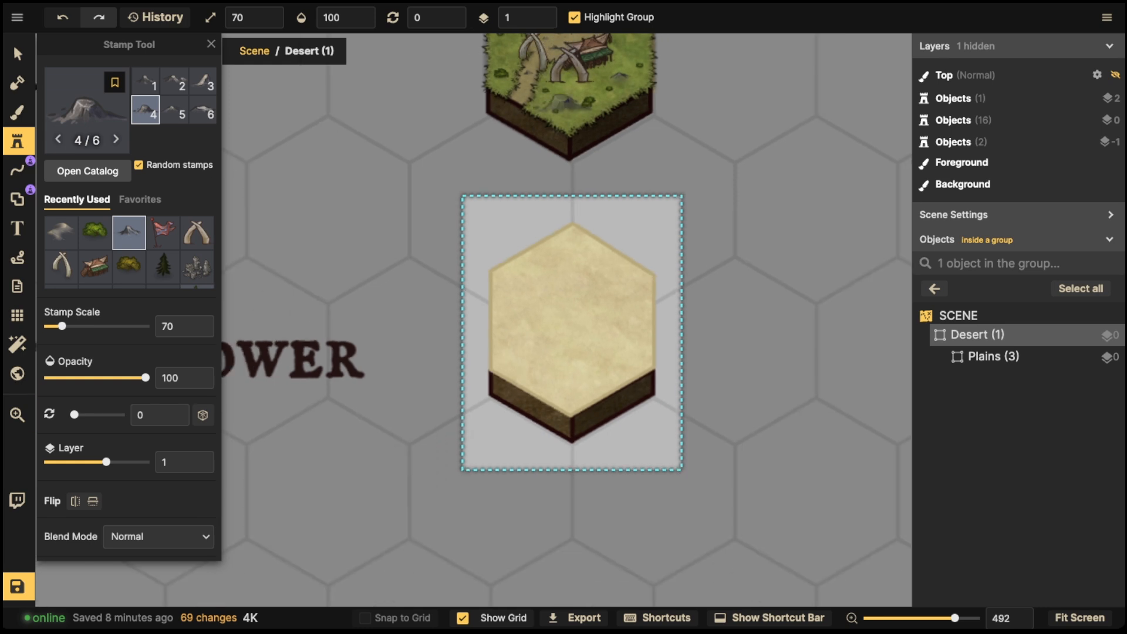
pyautogui.moveTo(561, 104); pyautogui.dragTo(558, 287)
pyautogui.moveTo(561, 112); pyautogui.dragTo(548, 5)
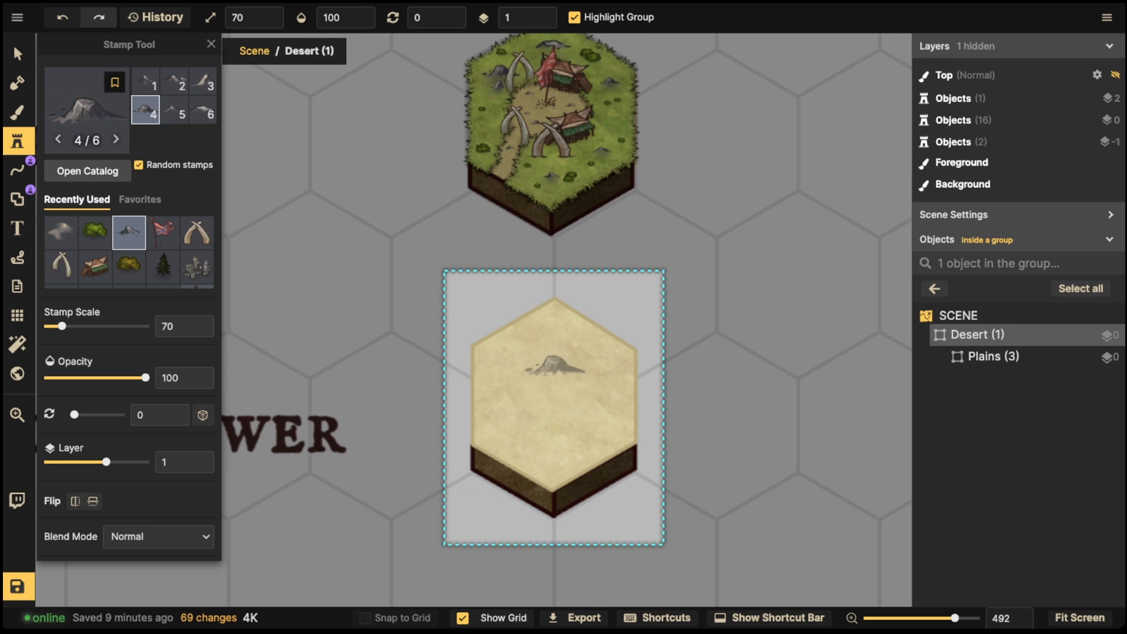
pyautogui.scroll(2, 555, 367)
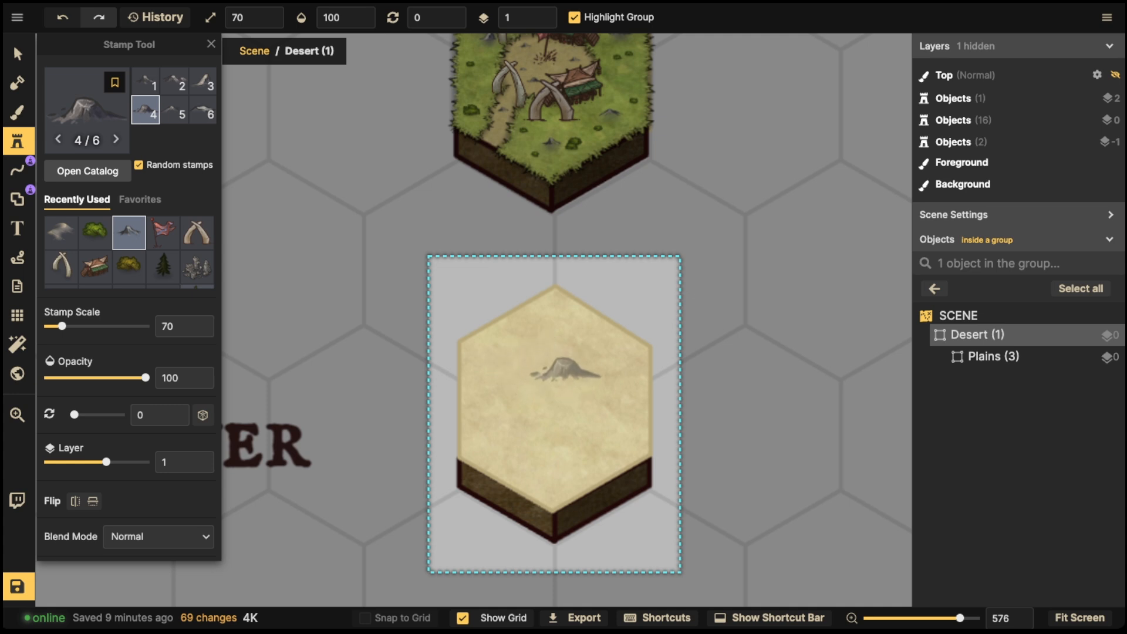
pyautogui.click(565, 367)
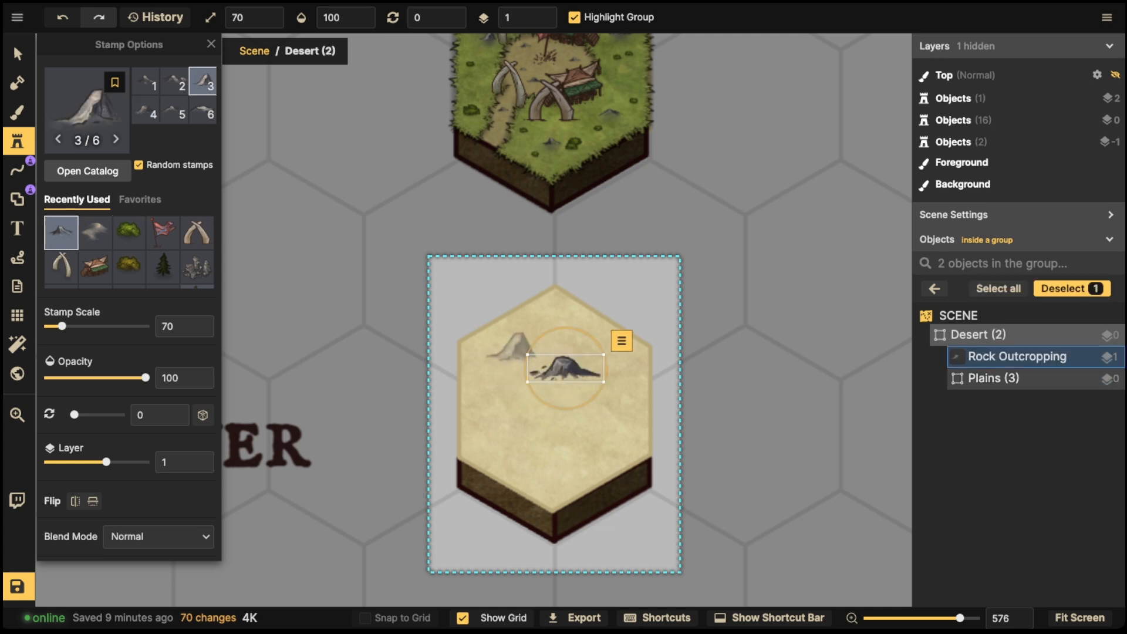
# Search the stamp catalog for "tower", expand all assets and choose the Human Sandstone Tower stamp.
pyautogui.click(87, 110)
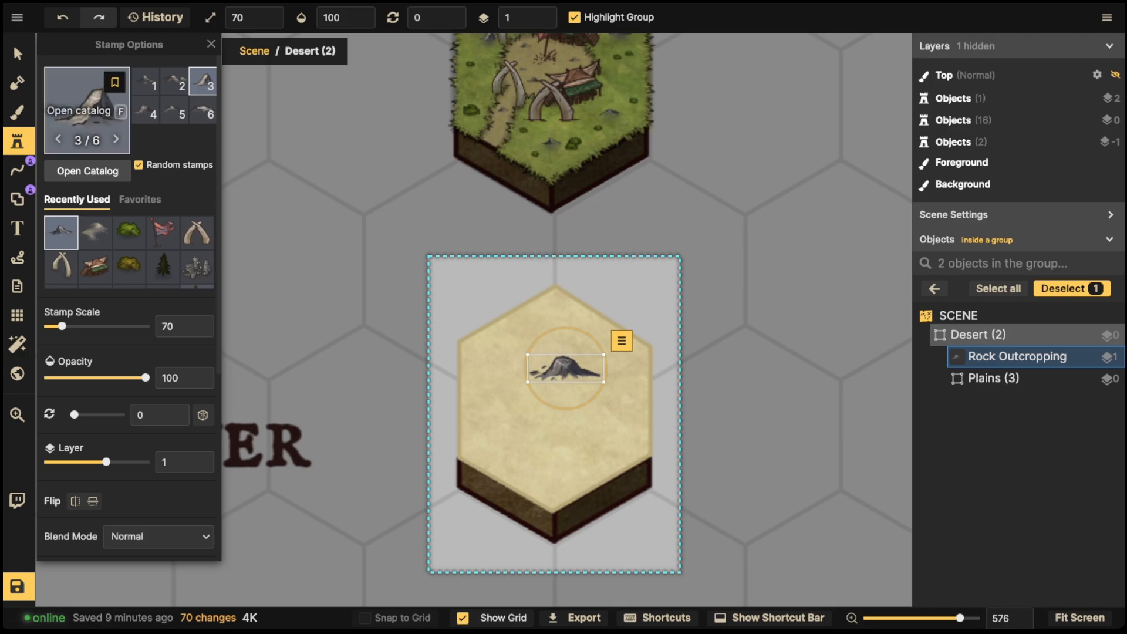
pyautogui.write('tower')
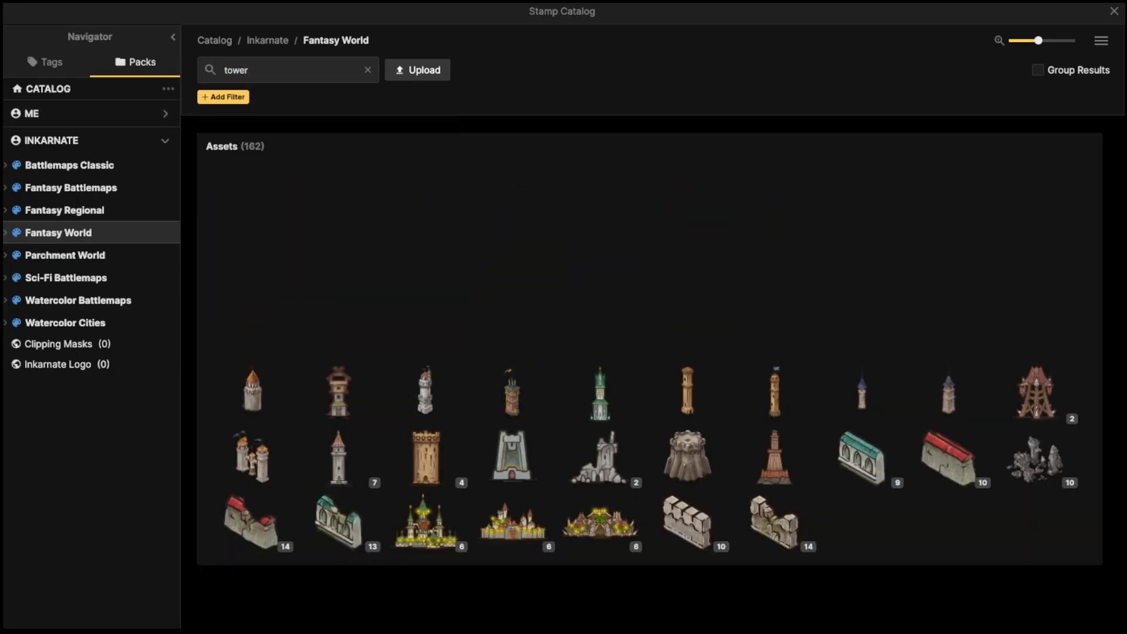
pyautogui.click(1101, 40)
pyautogui.click(1046, 86)
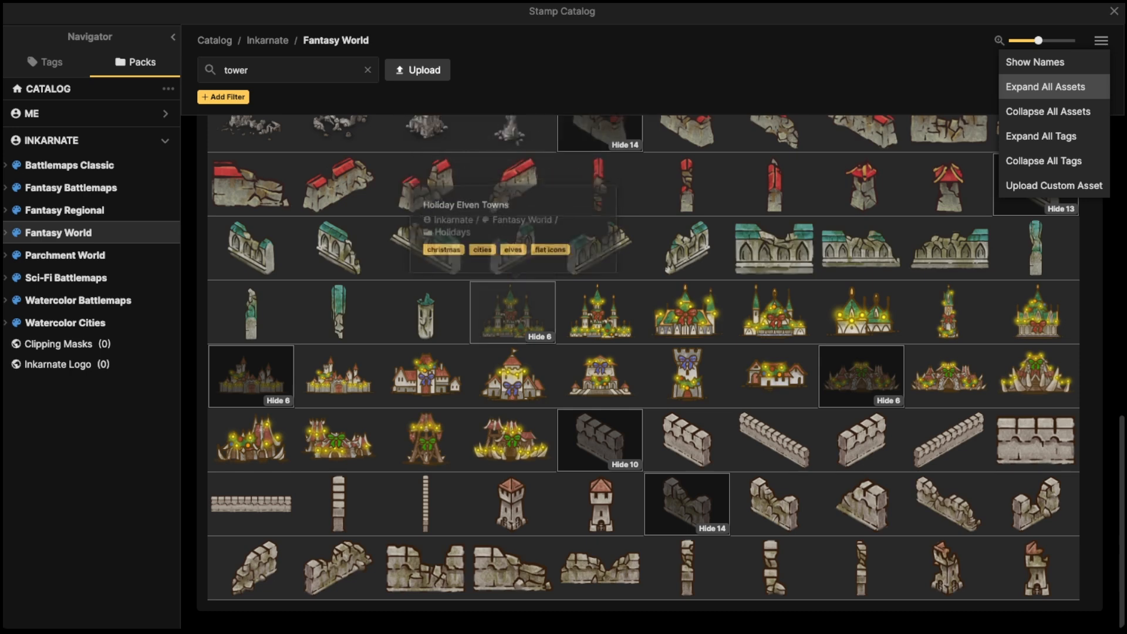
pyautogui.scroll(12, 687, 376)
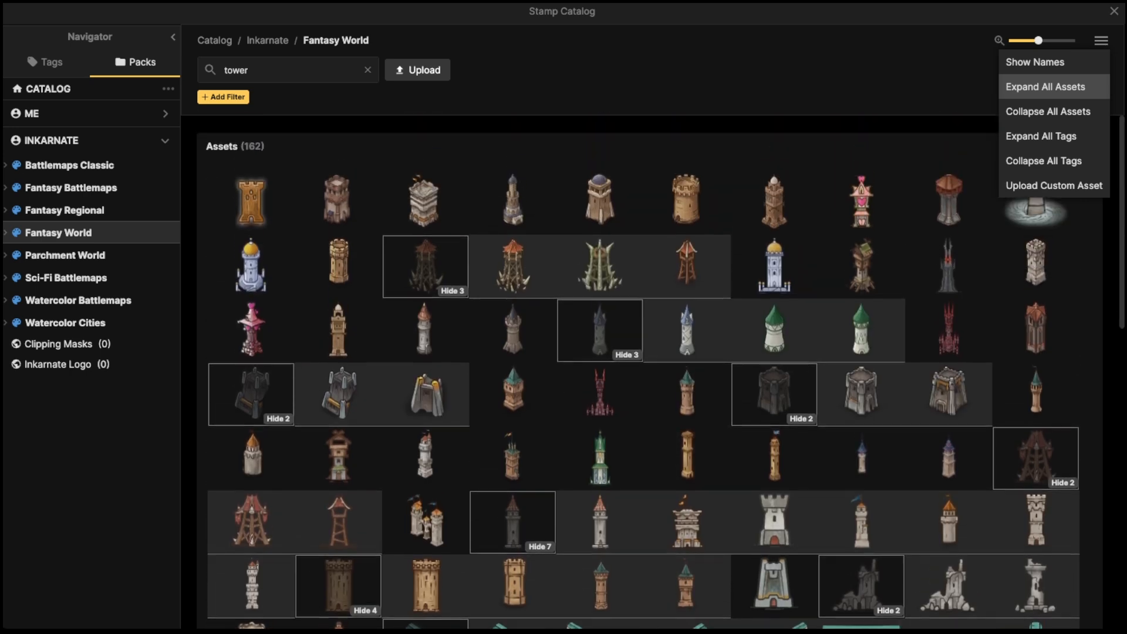
pyautogui.scroll(-1, 687, 375)
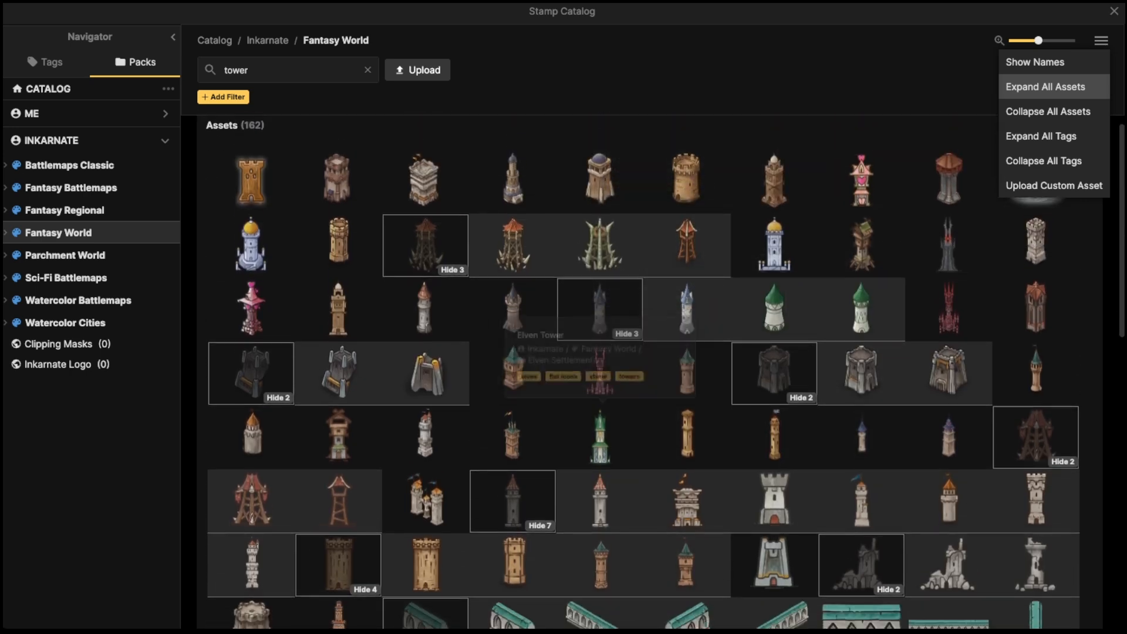
pyautogui.scroll(-3, 687, 358)
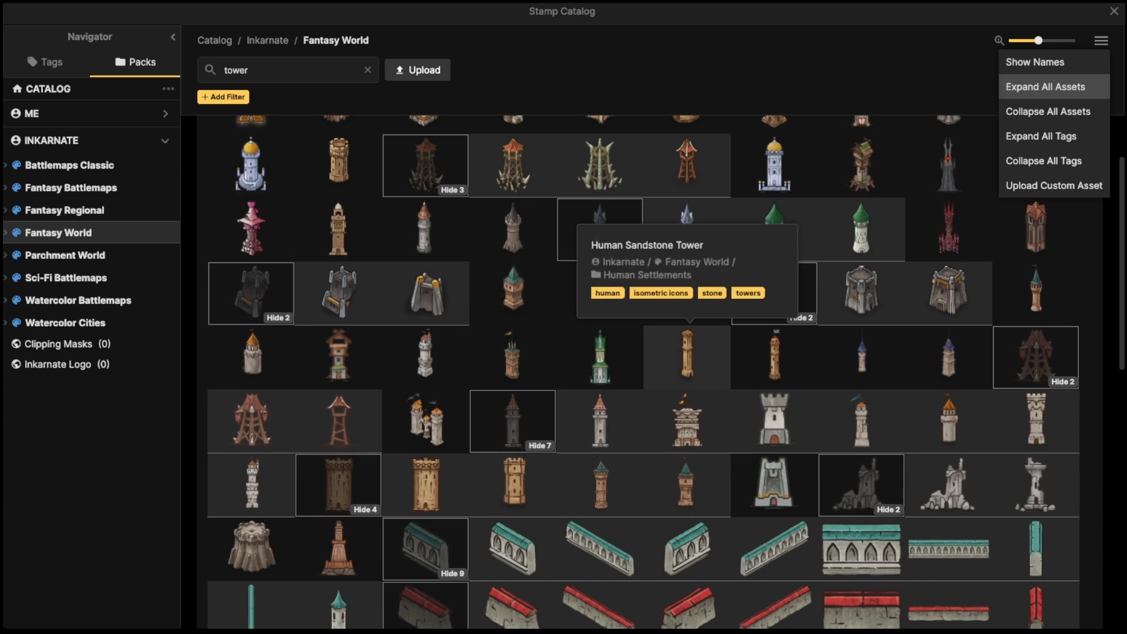
pyautogui.click(687, 355)
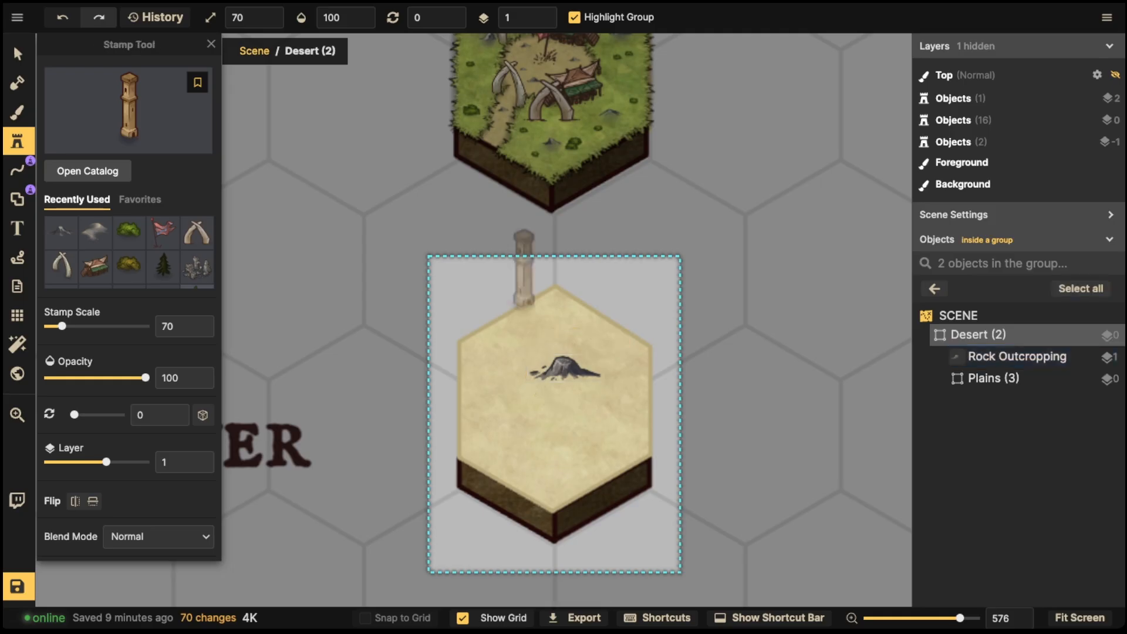
# Place the sandstone tower at scale 80 on the rock outcropping, aligned with its peak and raised to layer 2.
pyautogui.scroll(2, 543, 314)
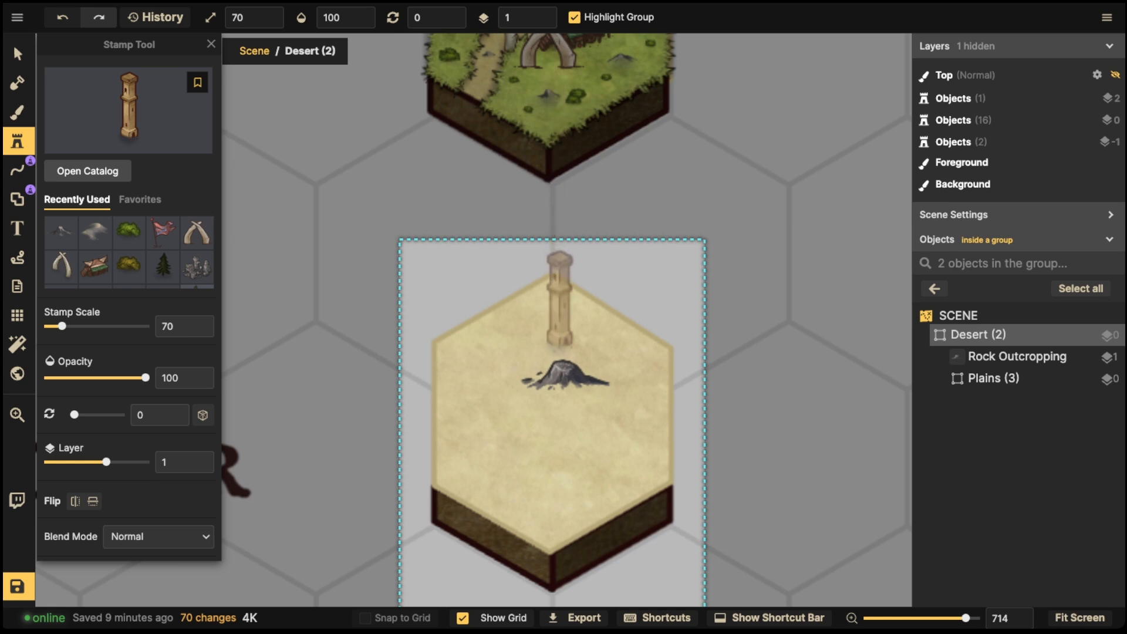
pyautogui.scroll(1, 561, 302)
pyautogui.click(564, 330)
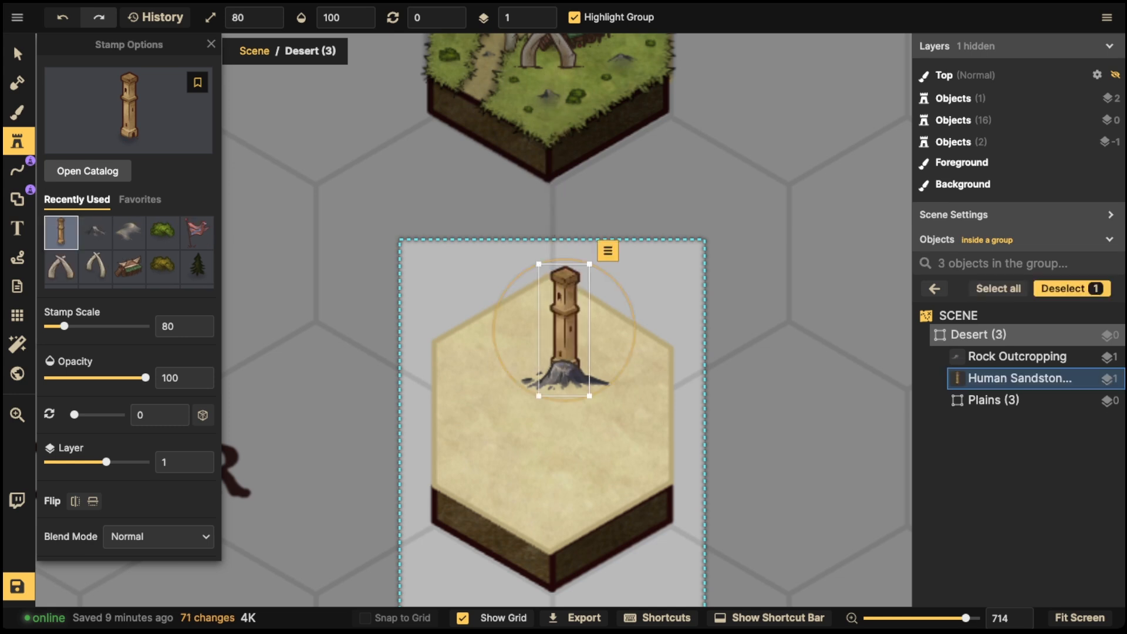
pyautogui.click(543, 11)
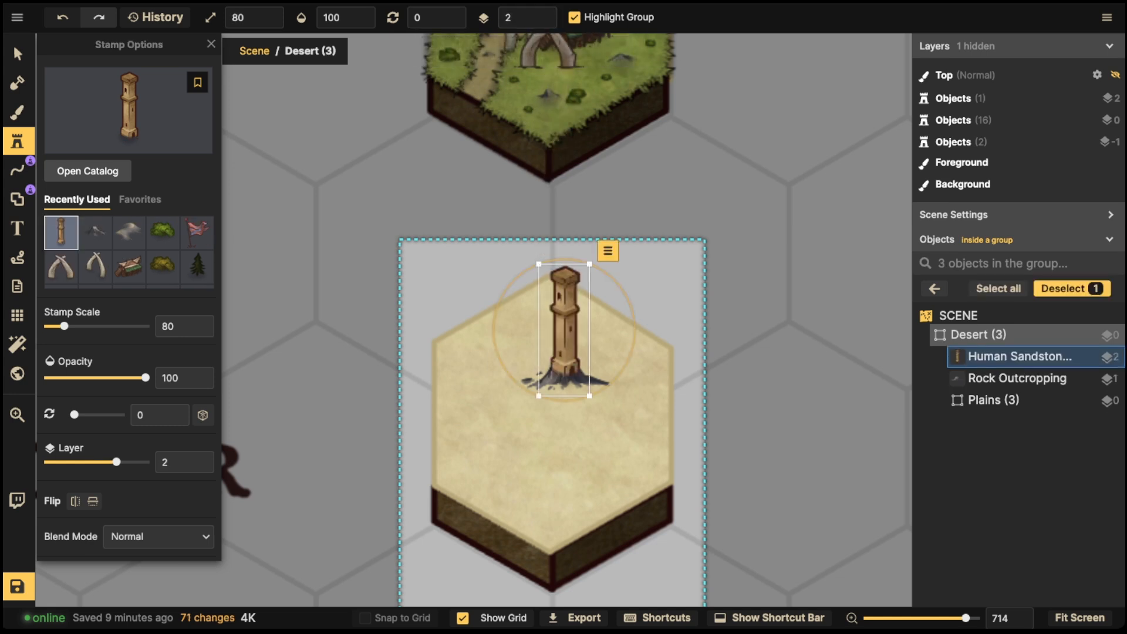
pyautogui.moveTo(565, 330); pyautogui.dragTo(564, 328)
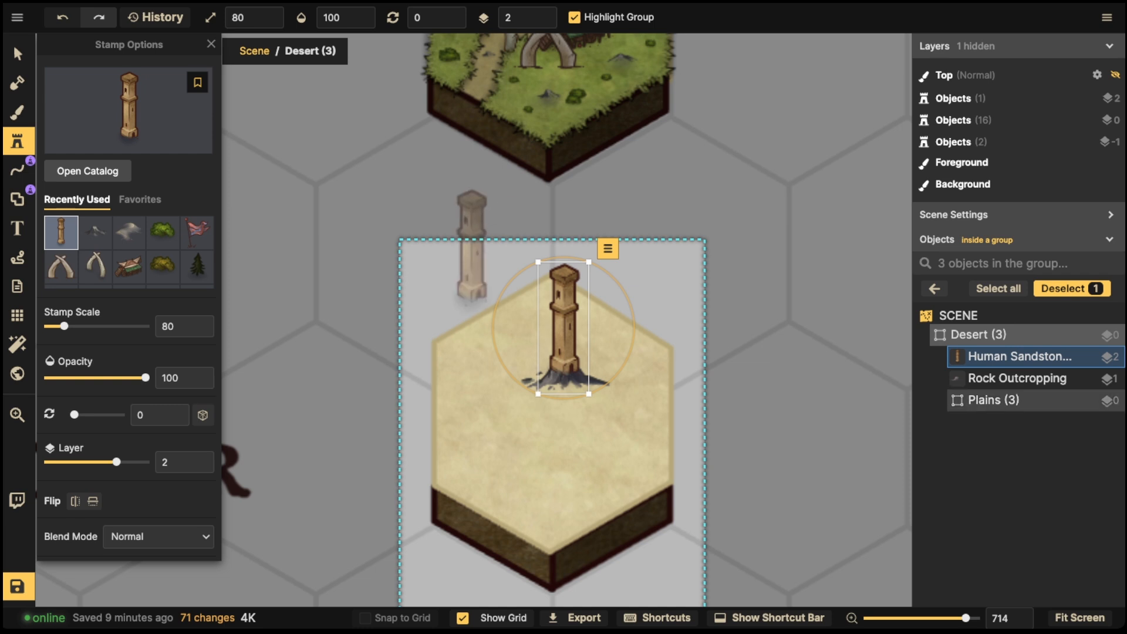
pyautogui.press('Escape')
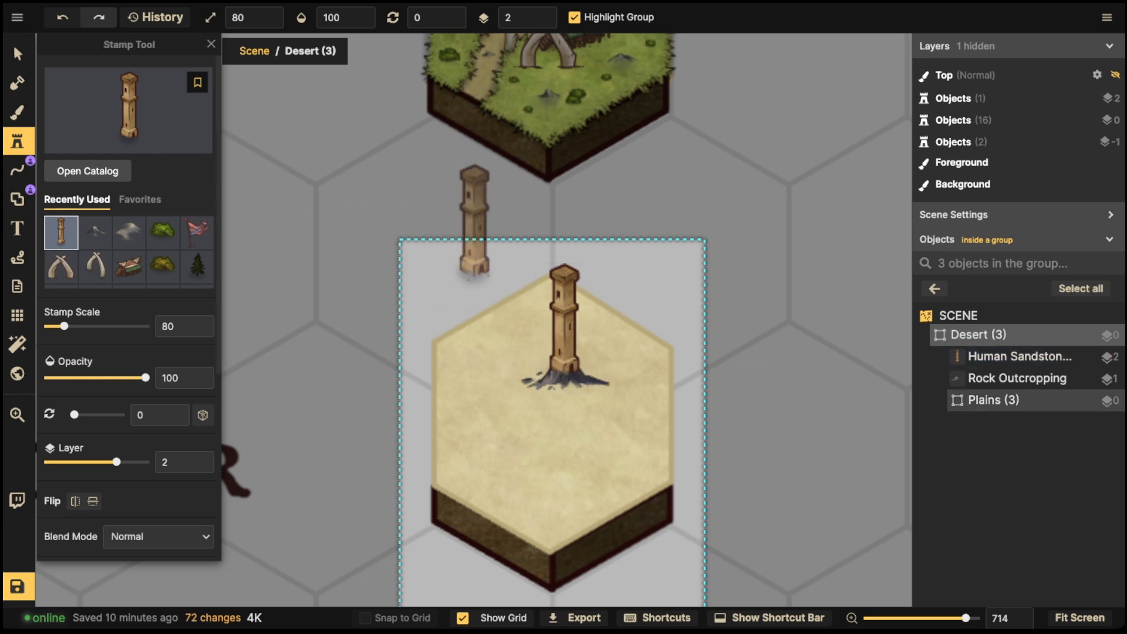
# Scatter four small rock outcroppings of different variants at scale 40 on the sand in front of the tower.
pyautogui.click(95, 232)
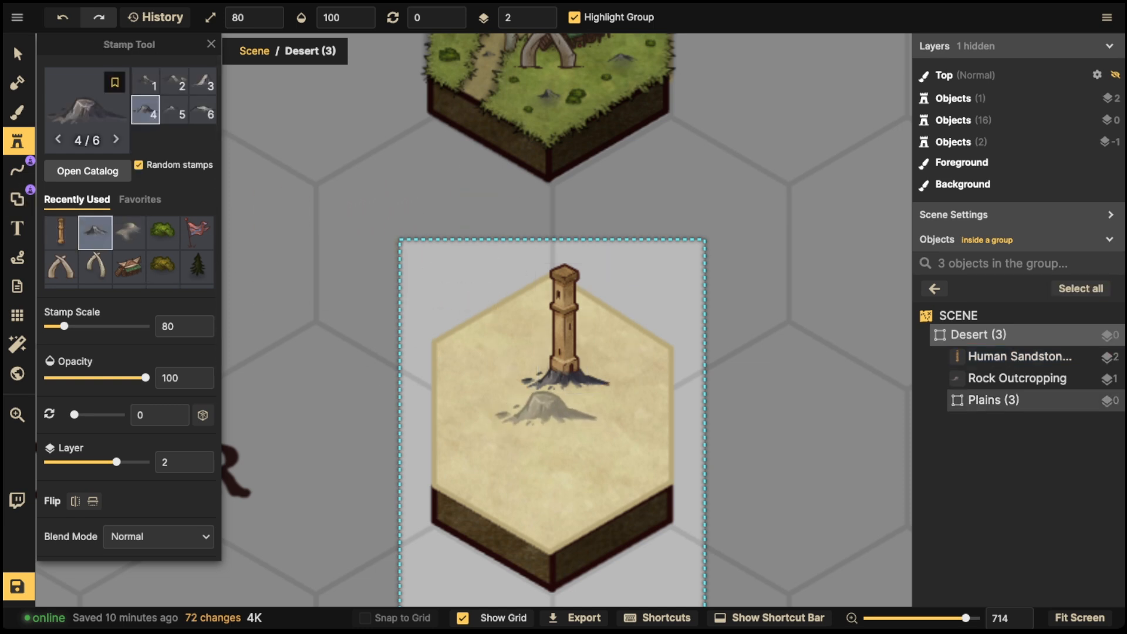
pyautogui.press('Left')
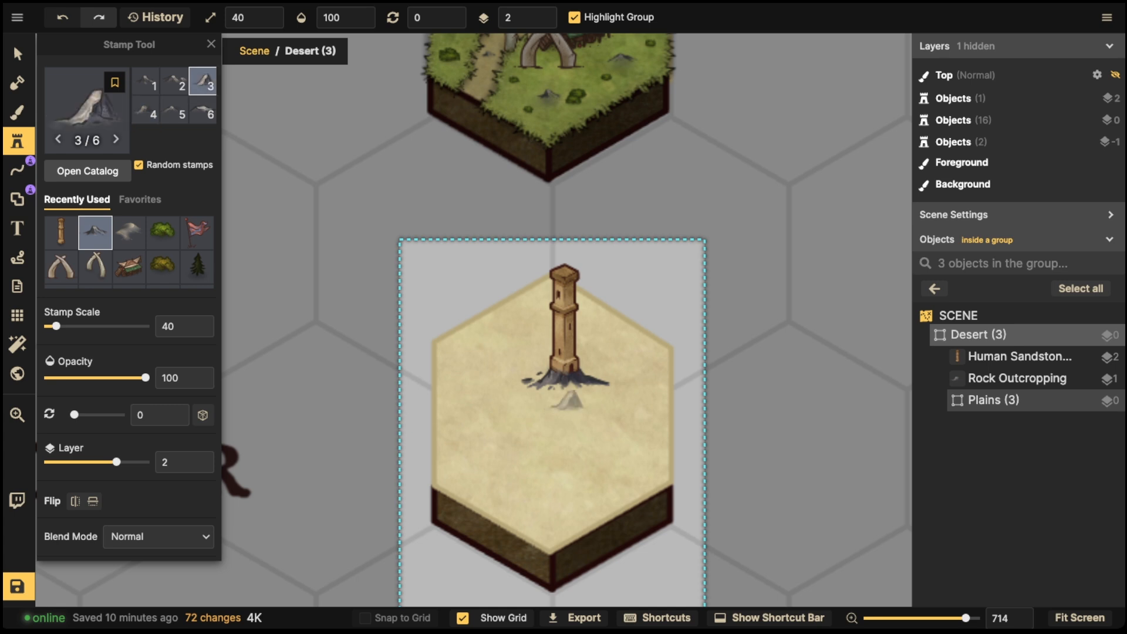
pyautogui.click(577, 396)
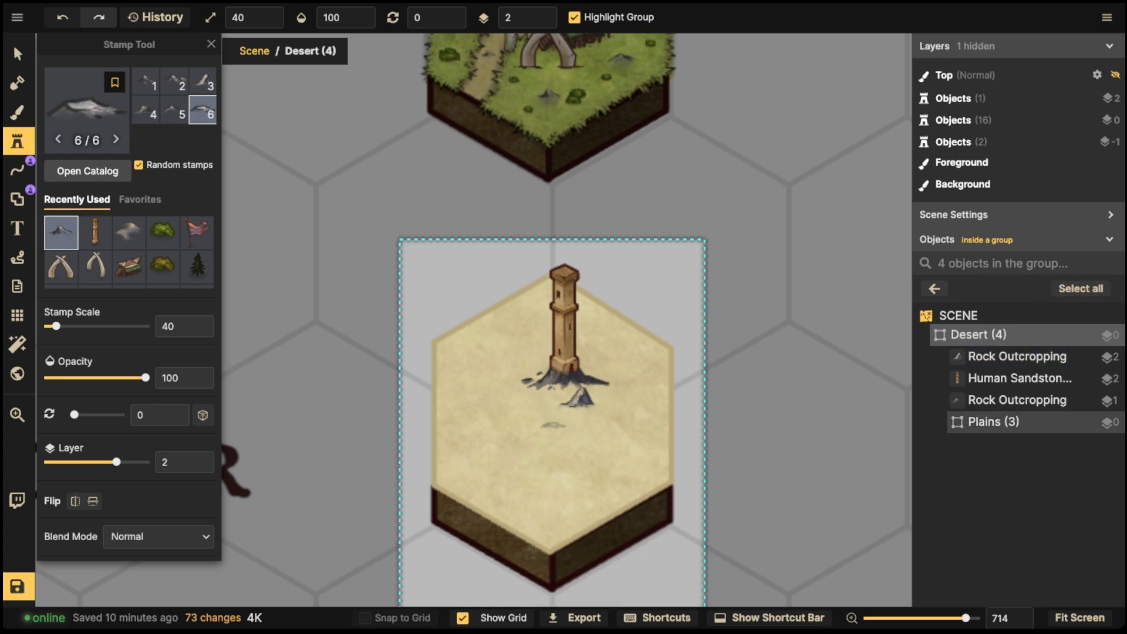
pyautogui.click(505, 404)
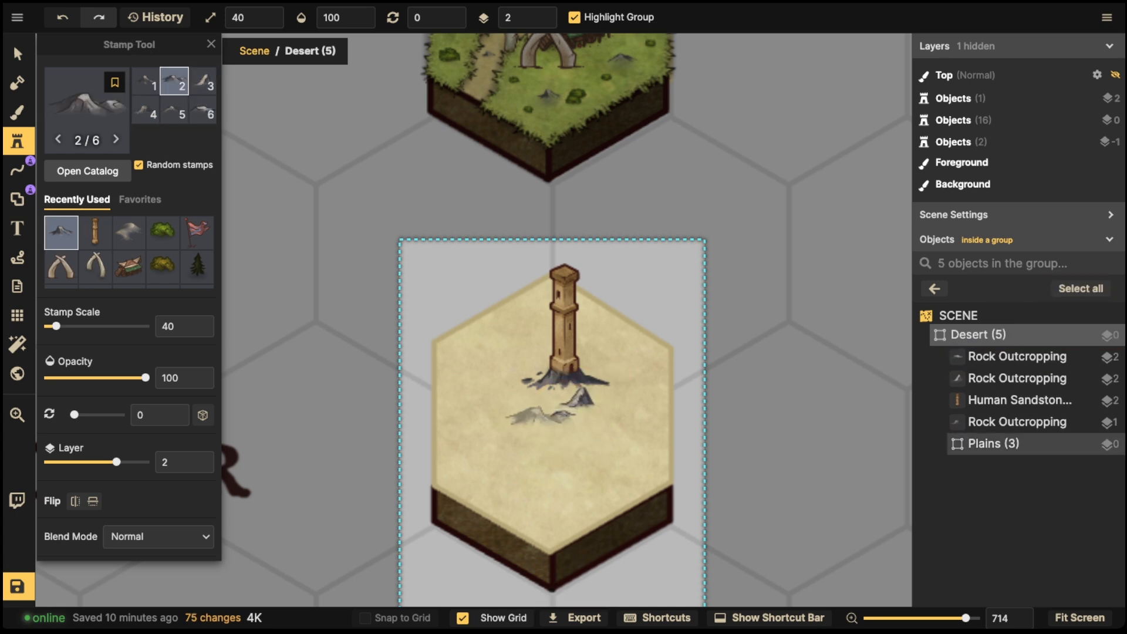
pyautogui.click(532, 431)
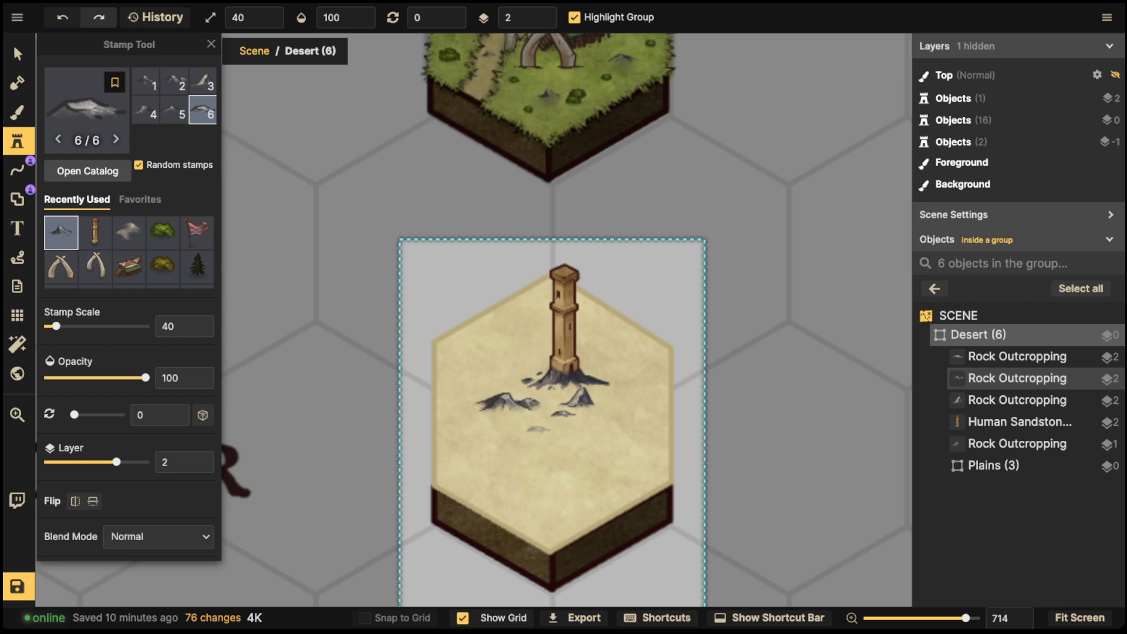
pyautogui.click(539, 430)
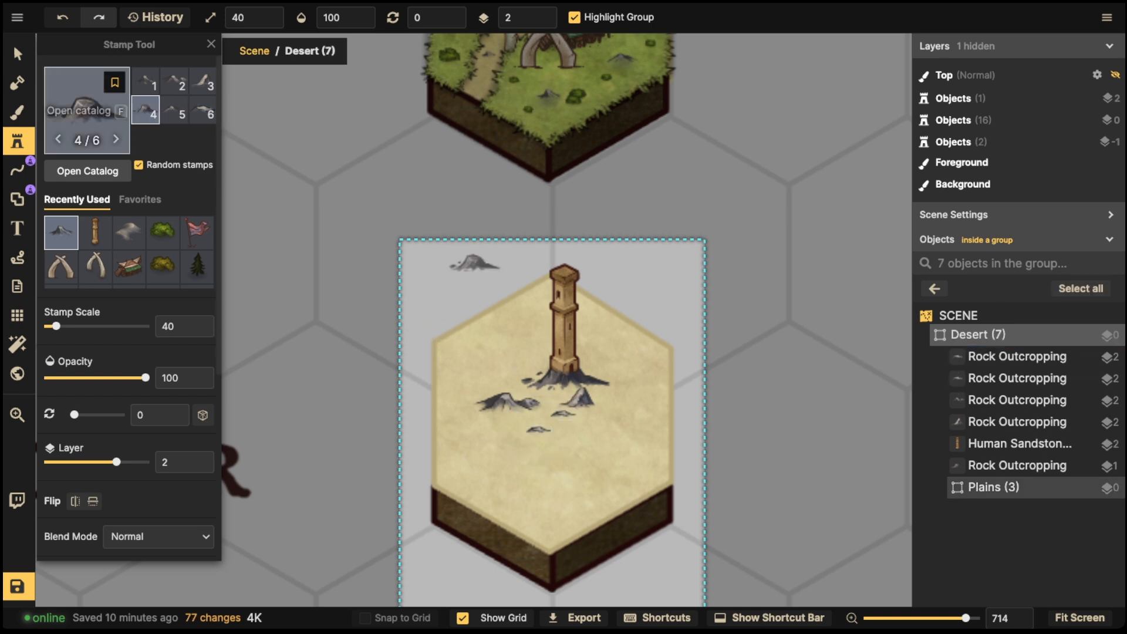
# Rearrange the small rock outcroppings around the tower's base, moving one behind it and enlarging the front one to scale 60.
pyautogui.click(17, 54)
pyautogui.moveTo(540, 430); pyautogui.dragTo(568, 444)
pyautogui.moveTo(508, 402); pyautogui.dragTo(521, 399)
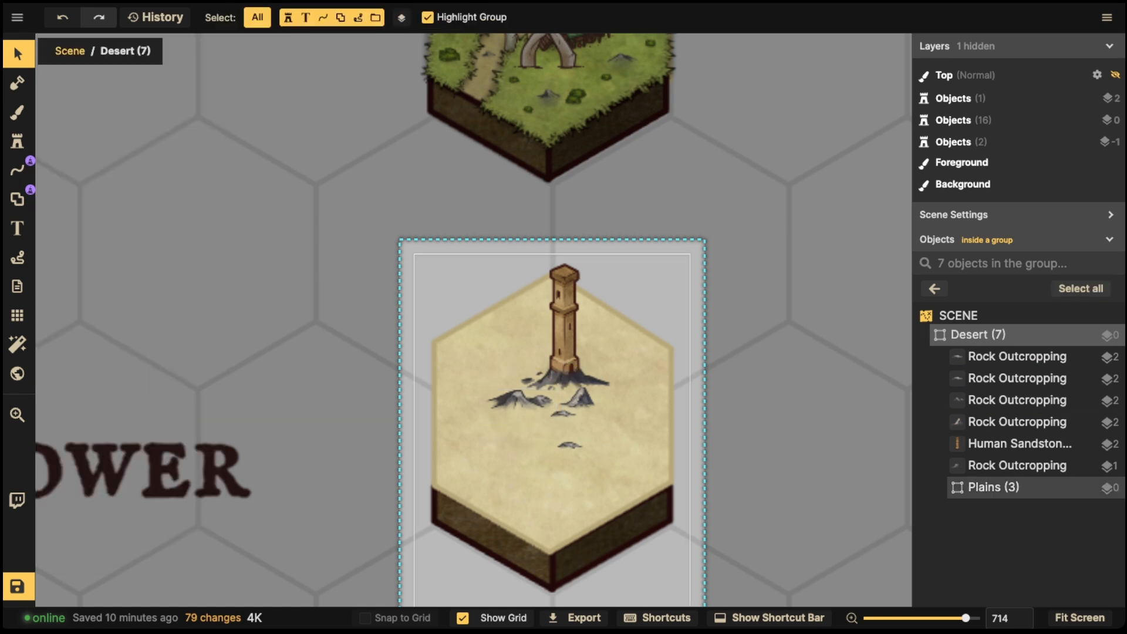
pyautogui.click(562, 414)
pyautogui.moveTo(526, 356); pyautogui.dragTo(526, 356)
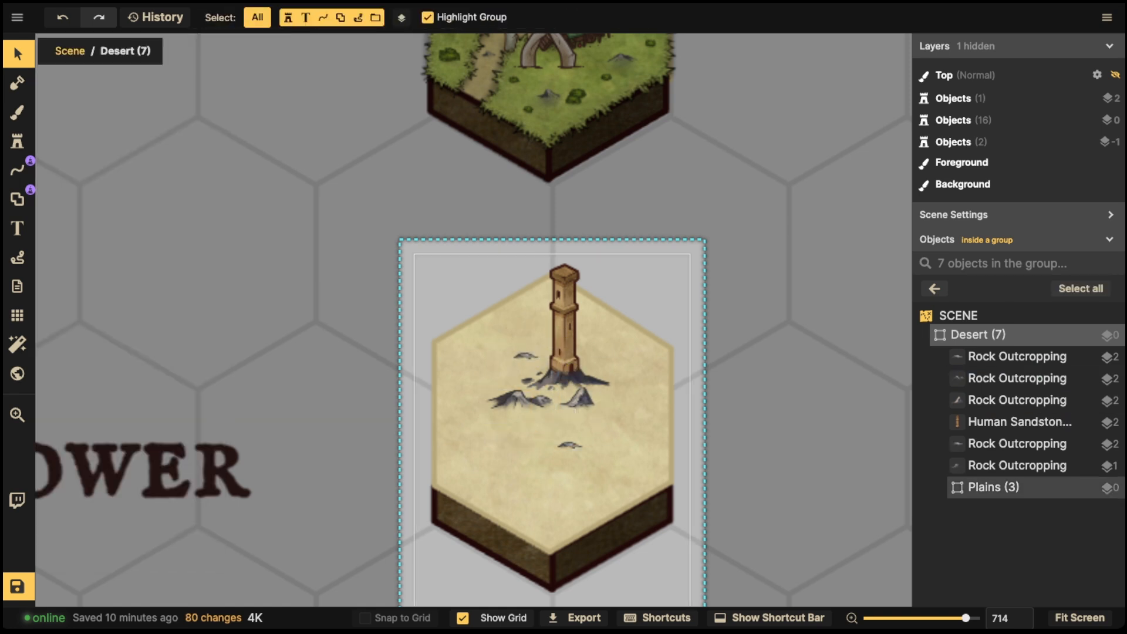
pyautogui.click(570, 446)
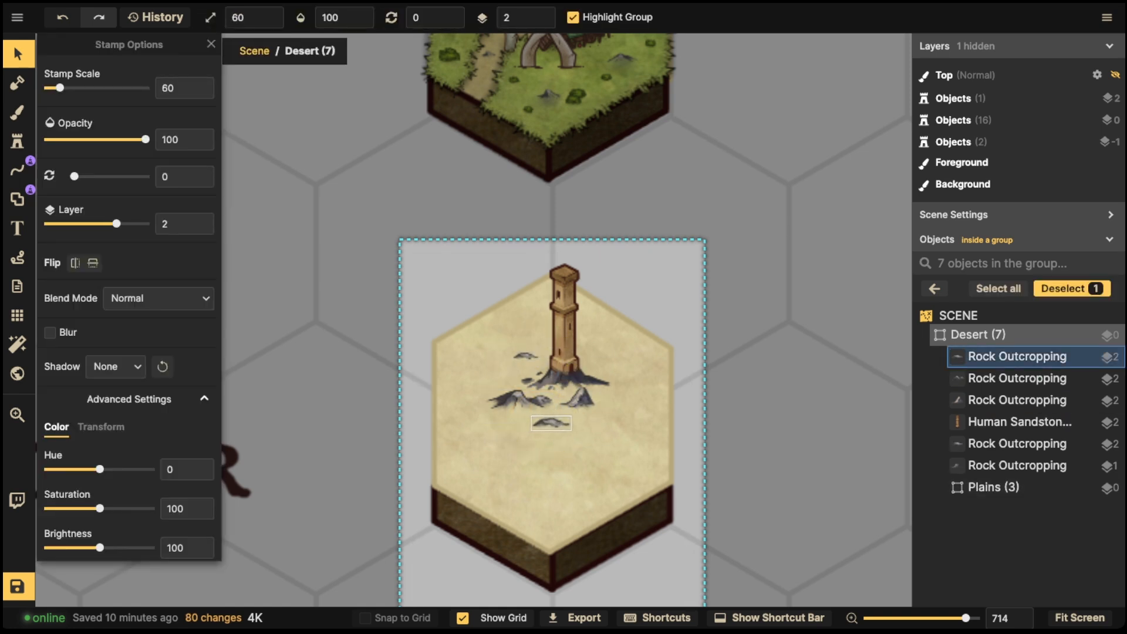
pyautogui.moveTo(551, 423); pyautogui.dragTo(551, 423)
pyautogui.press('Escape')
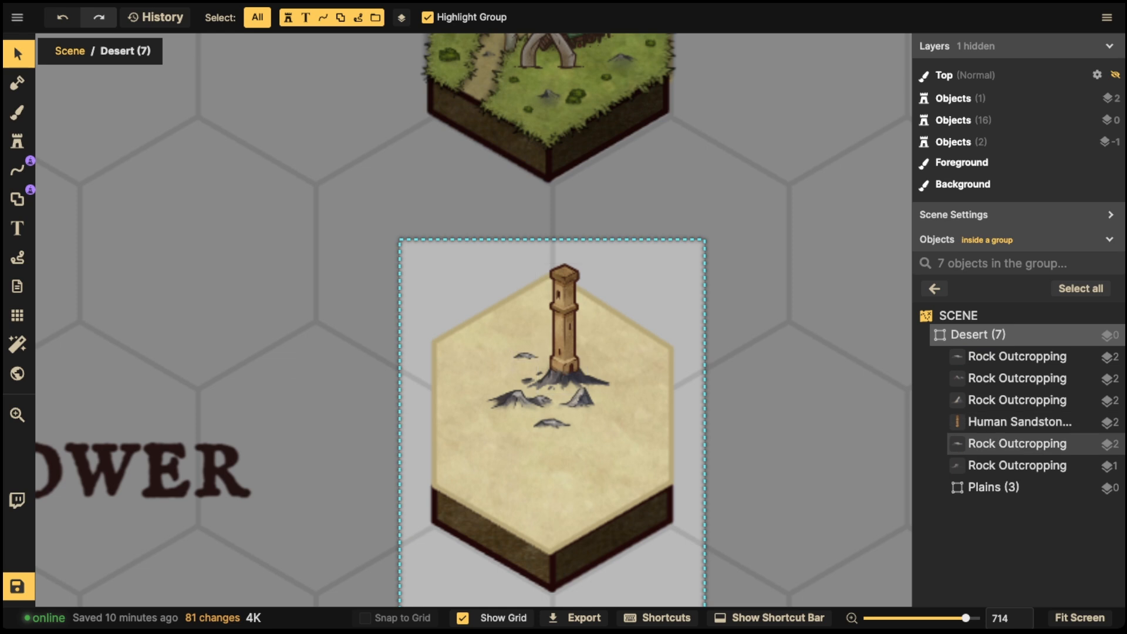
# Apply a custom object shadow to all five rock outcroppings around the tower and open its shadow options.
pyautogui.click(525, 356)
pyautogui.keyDown('shift'); pyautogui.click(565, 379); pyautogui.keyUp('shift')
pyautogui.keyDown('shift'); pyautogui.click(549, 392); pyautogui.keyUp('shift')
pyautogui.click(520, 402)
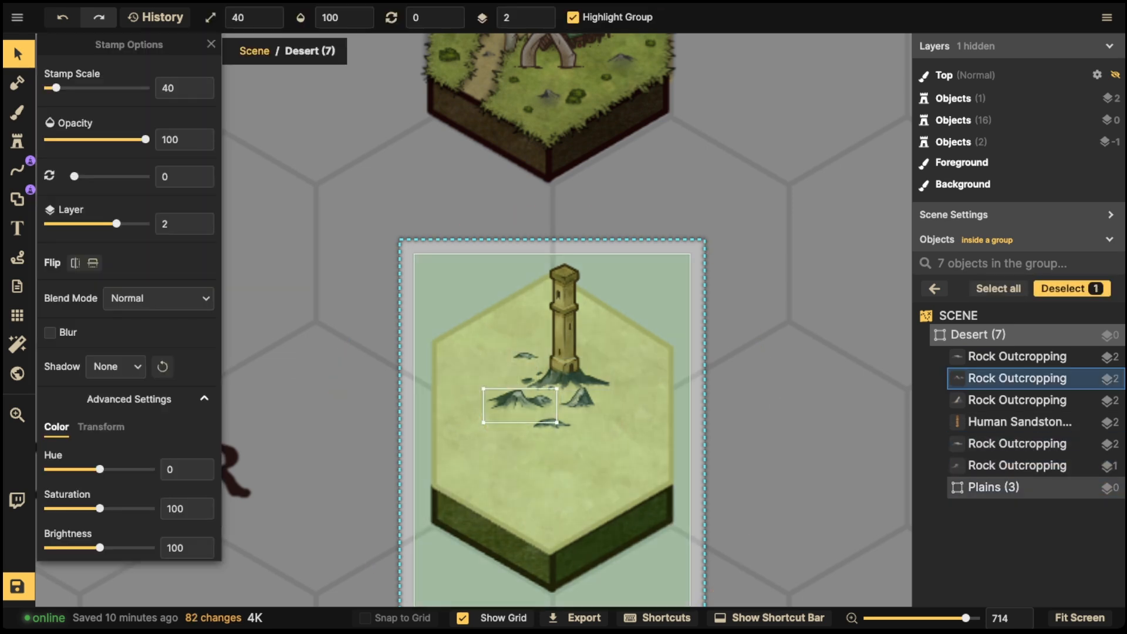
pyautogui.keyDown('shift'); pyautogui.click(564, 378); pyautogui.keyUp('shift')
pyautogui.keyDown('shift'); pyautogui.click(525, 356); pyautogui.keyUp('shift')
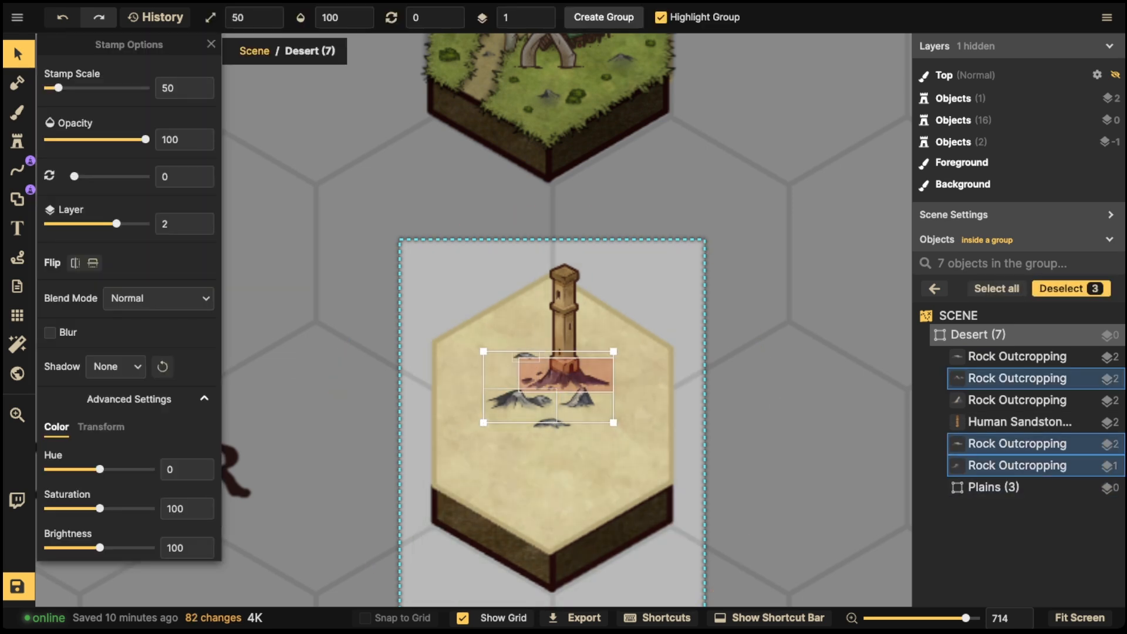
pyautogui.keyDown('shift'); pyautogui.click(578, 399); pyautogui.keyUp('shift')
pyautogui.keyDown('shift'); pyautogui.click(551, 423); pyautogui.keyUp('shift')
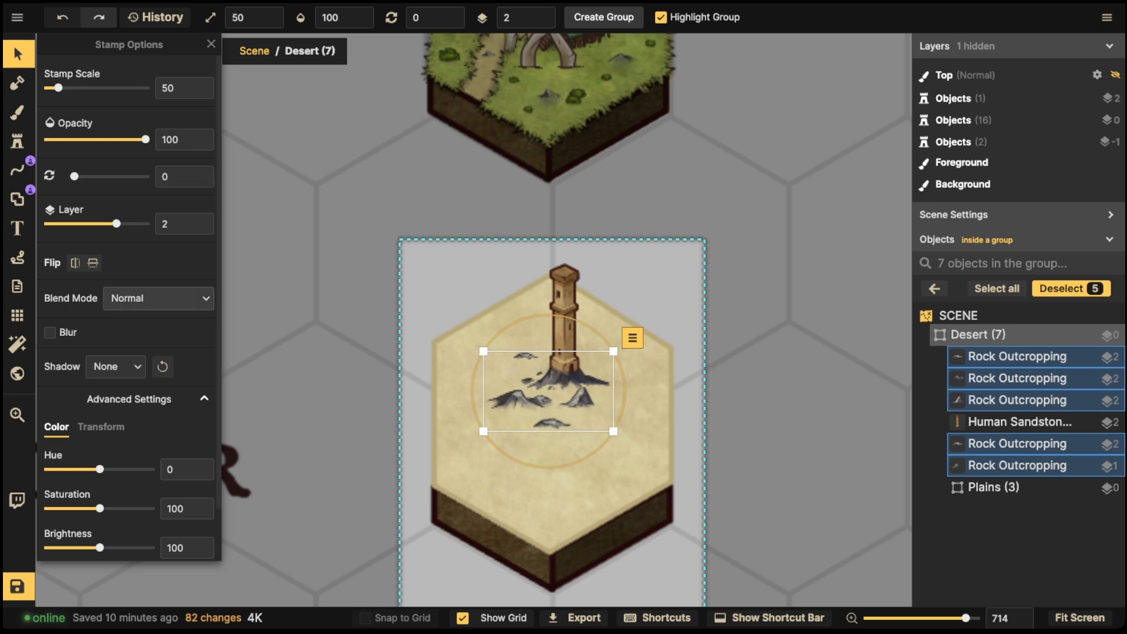
pyautogui.click(115, 366)
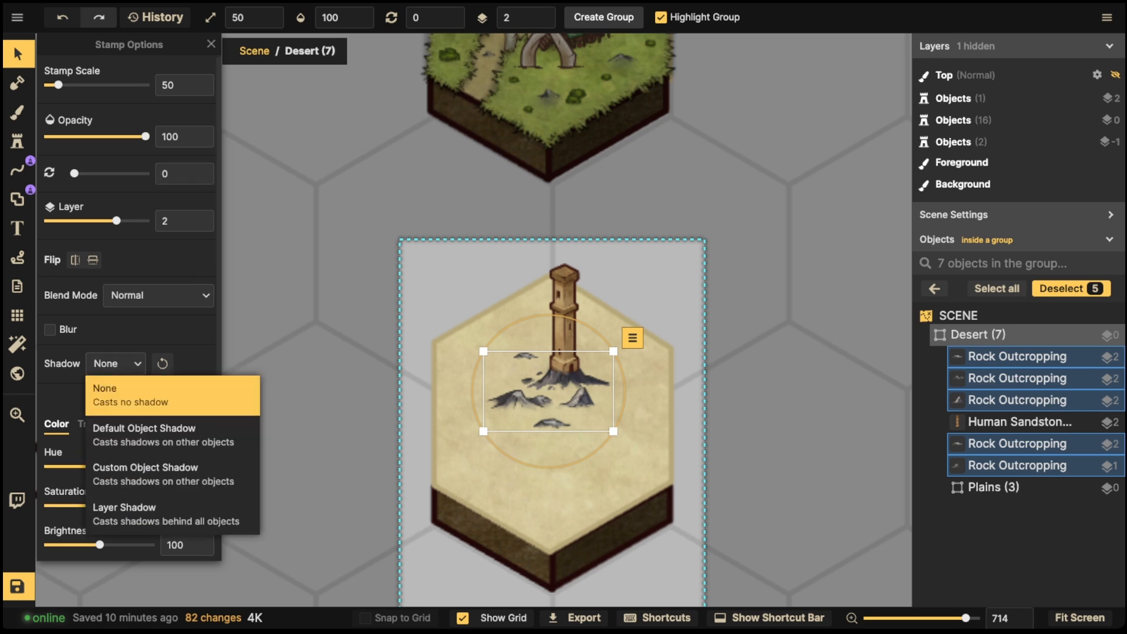
pyautogui.click(165, 513)
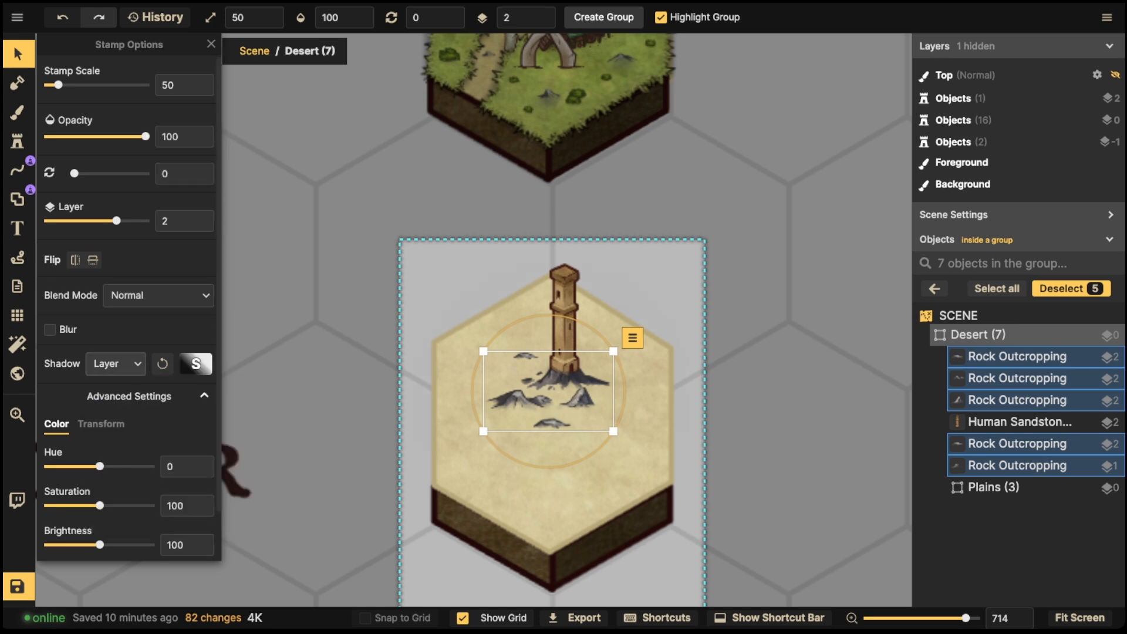
pyautogui.click(115, 364)
pyautogui.click(163, 473)
pyautogui.click(198, 363)
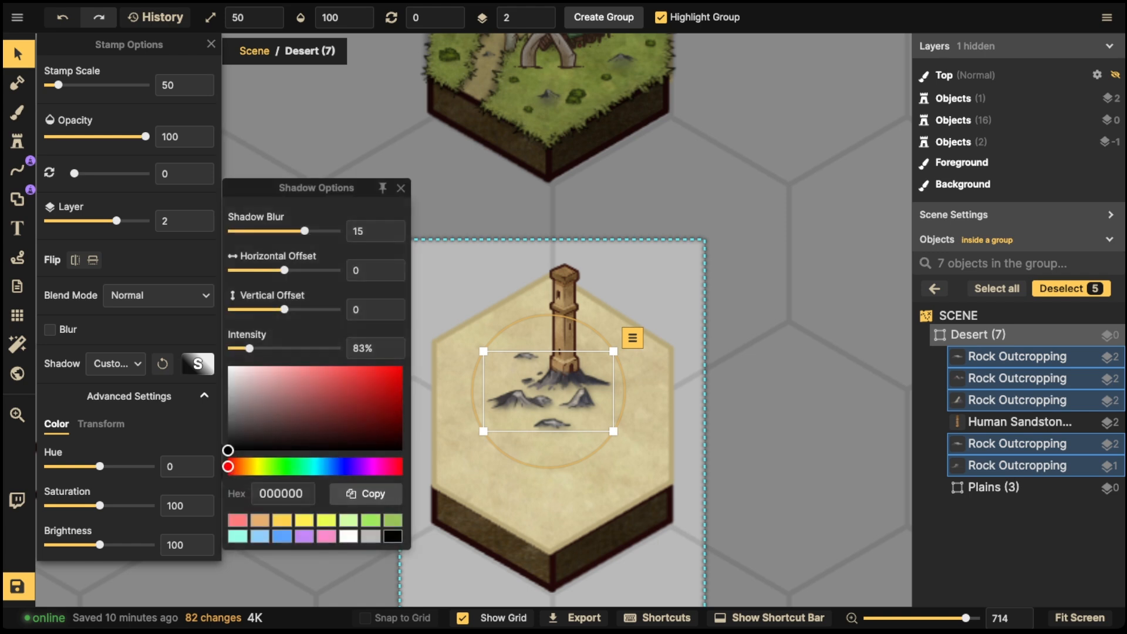
# Set the rocks' shadow colour to 262626, blur to 5.7, vertical offset to 1.4 and intensity to 42%.
pyautogui.moveTo(228, 450); pyautogui.dragTo(228, 442)
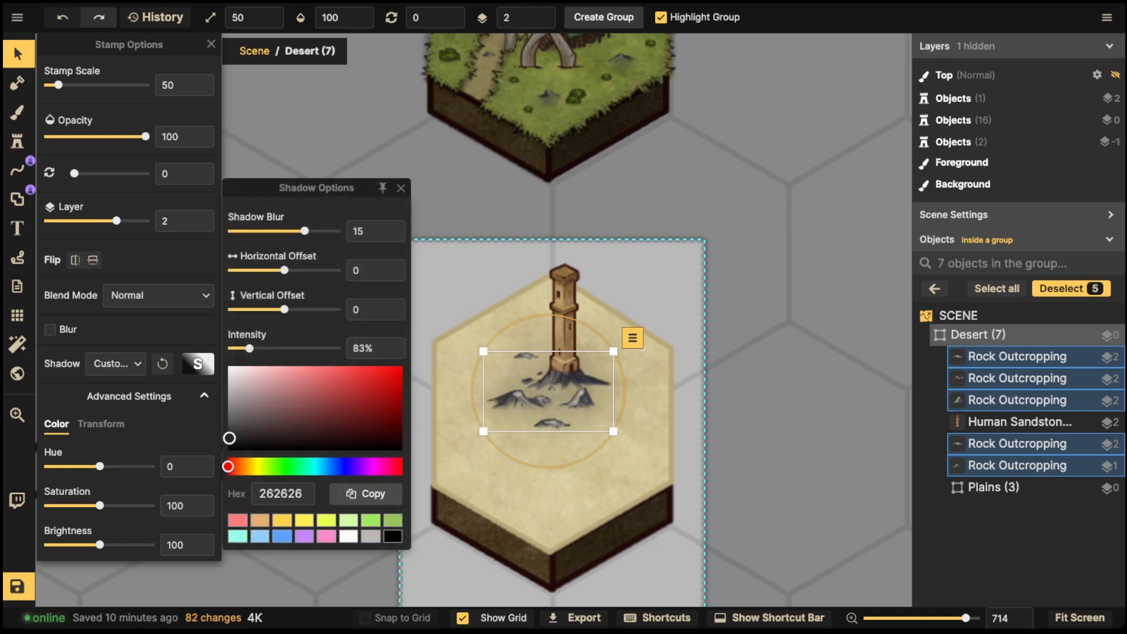
pyautogui.moveTo(305, 231); pyautogui.dragTo(281, 230)
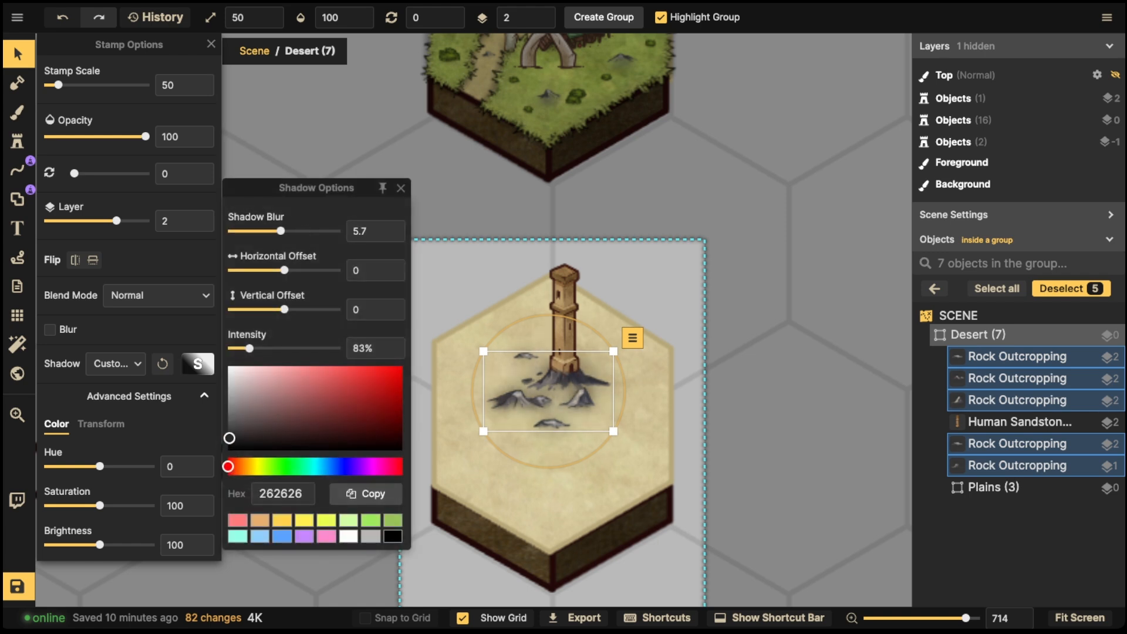
pyautogui.moveTo(285, 310); pyautogui.dragTo(286, 310)
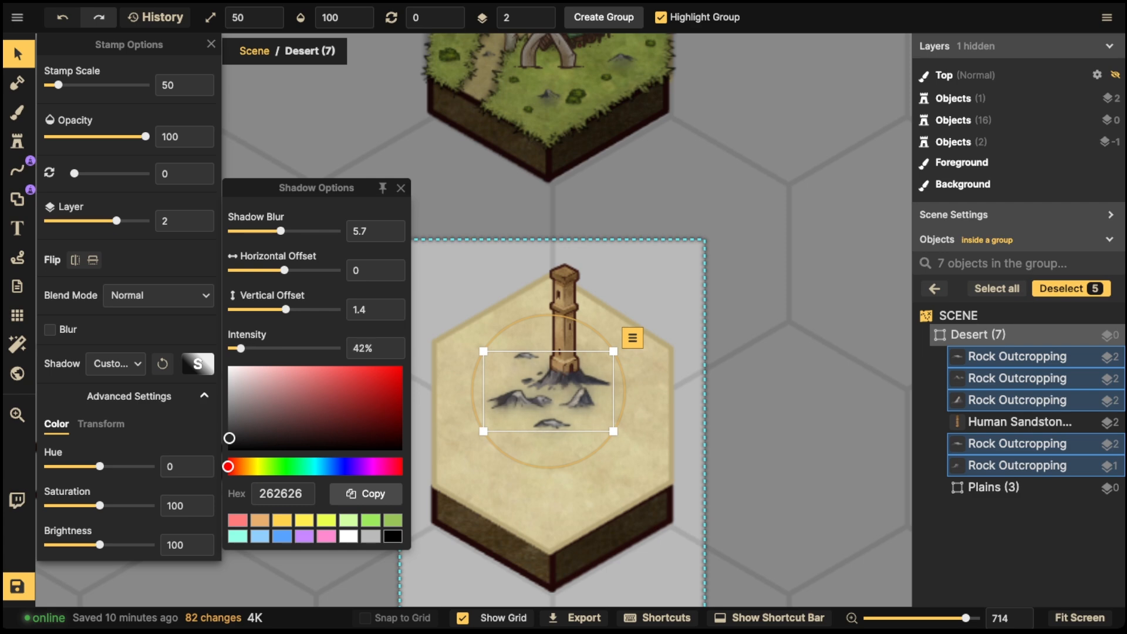
pyautogui.press('Escape')
pyautogui.press('Escape')
pyautogui.scroll(-3, 549, 332)
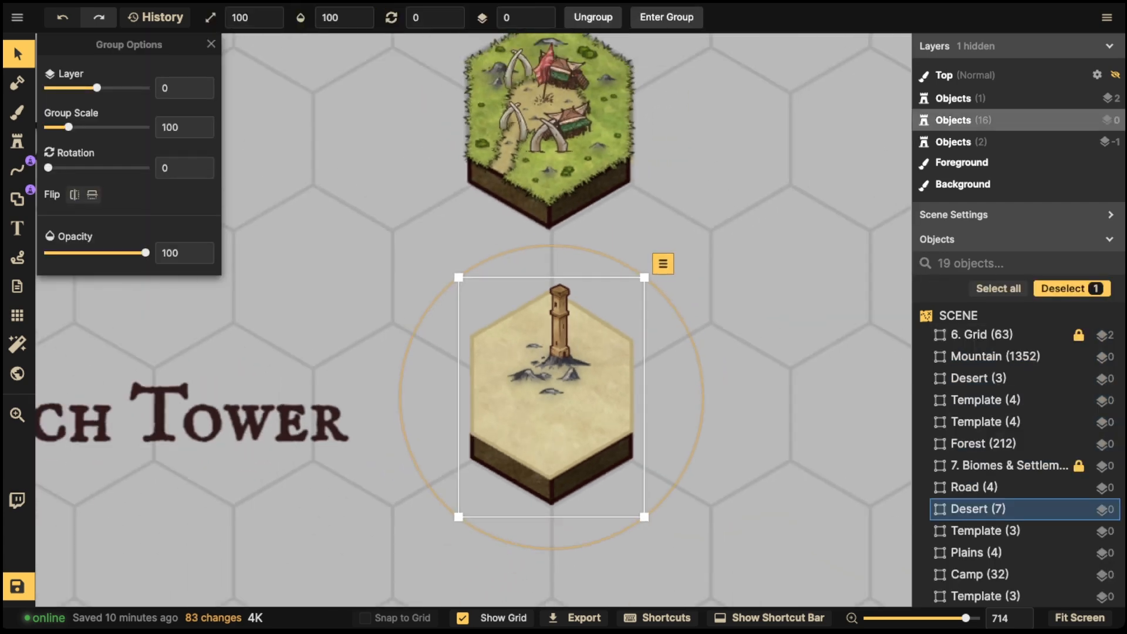
pyautogui.press('Return')
pyautogui.press('Escape')
pyautogui.click(17, 141)
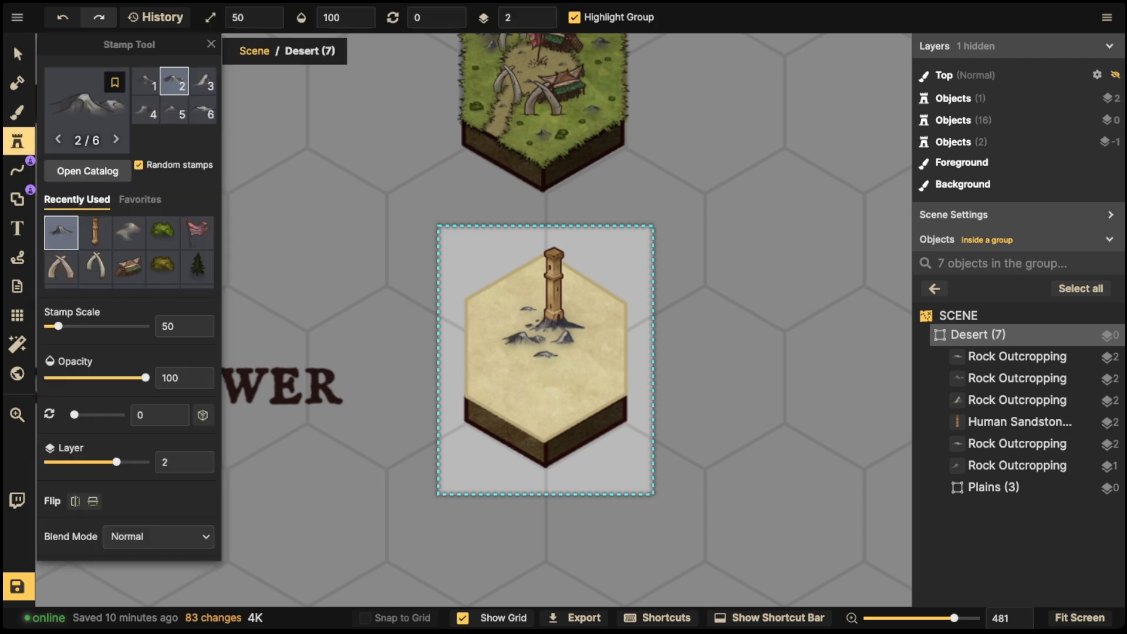
pyautogui.press('Escape')
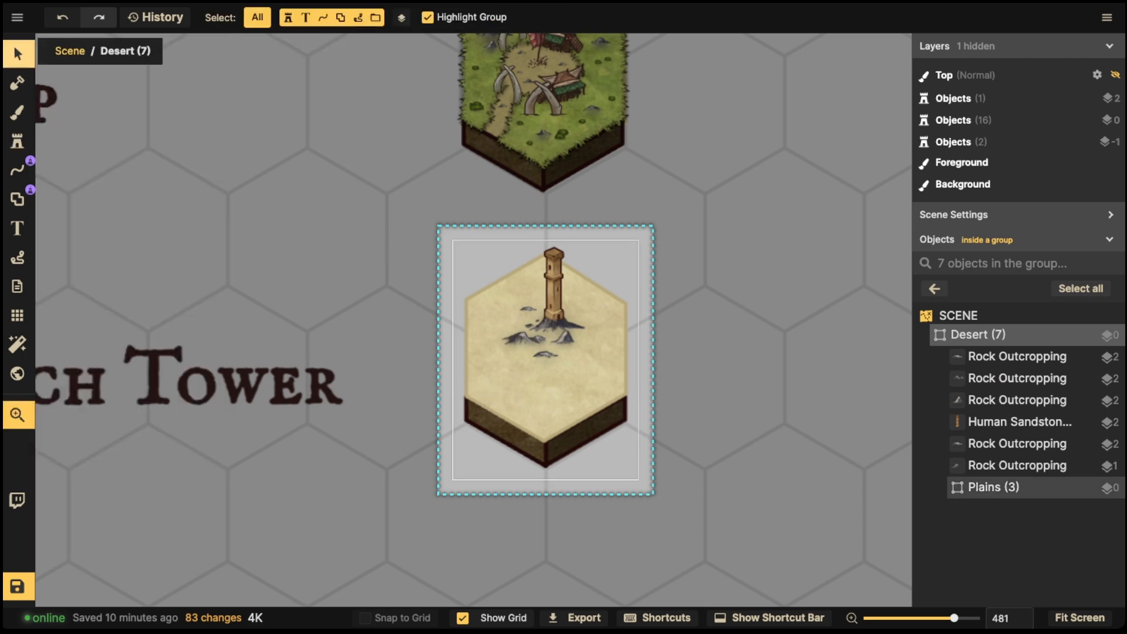
pyautogui.scroll(10, 558, 375)
pyautogui.press('Escape')
pyautogui.press('Escape')
# Examine the dune stamp inside the original Desert tile's group.
pyautogui.scroll(-3, 660, 421)
pyautogui.moveTo(659, 421); pyautogui.dragTo(824, 107)
pyautogui.moveTo(88, 499); pyautogui.dragTo(837, 154)
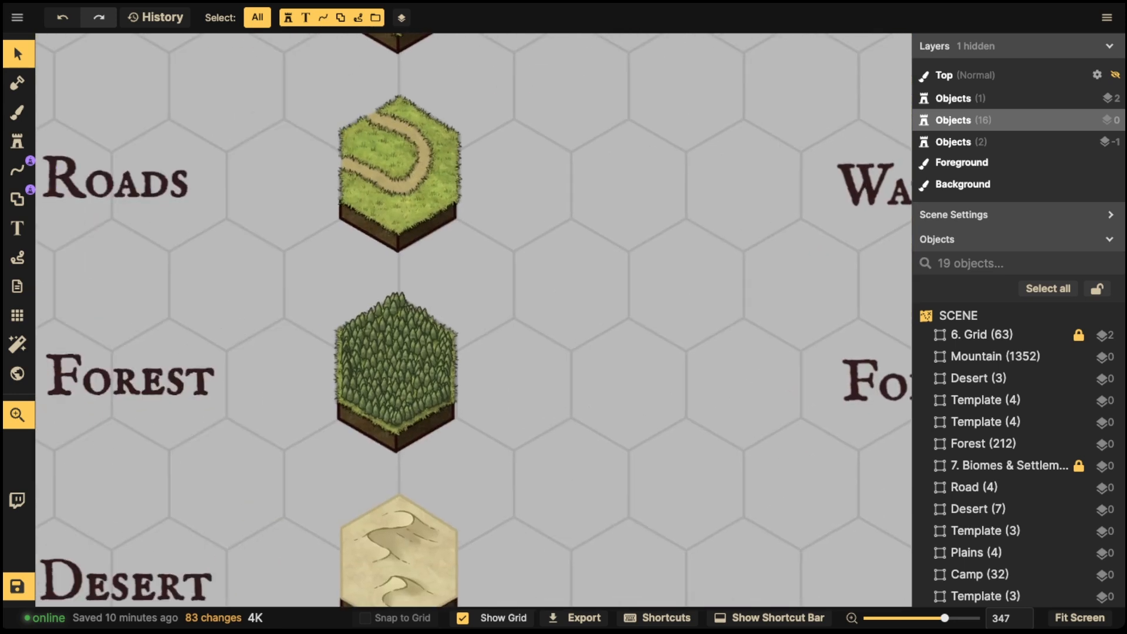
pyautogui.click(398, 546)
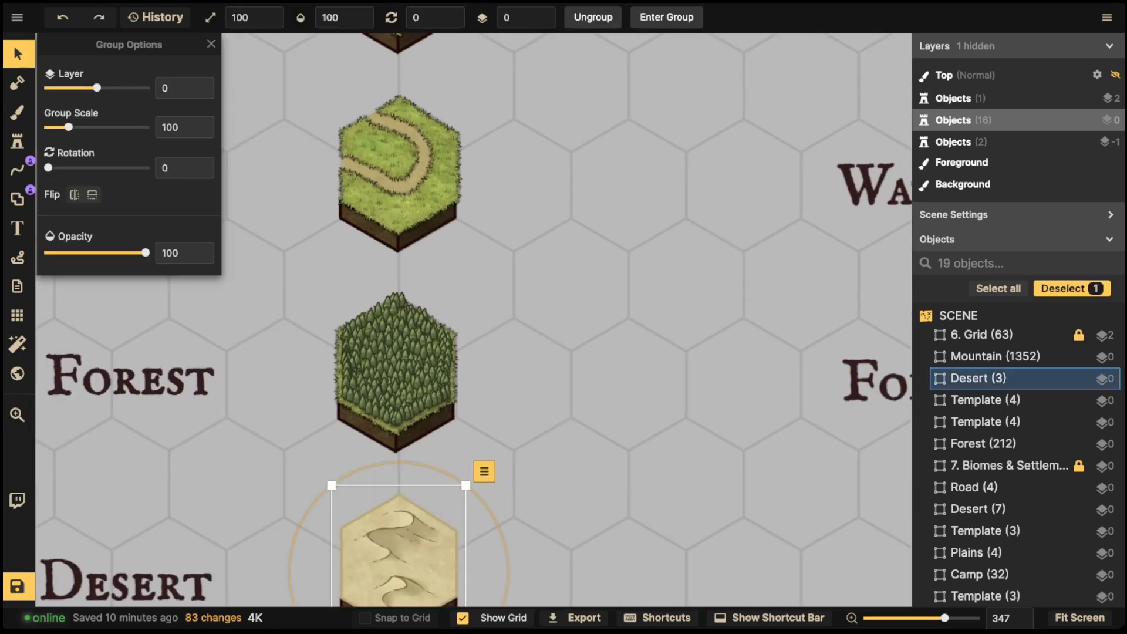
pyautogui.doubleClick(398, 535)
pyautogui.click(399, 531)
pyautogui.press('Escape')
pyautogui.press('Escape')
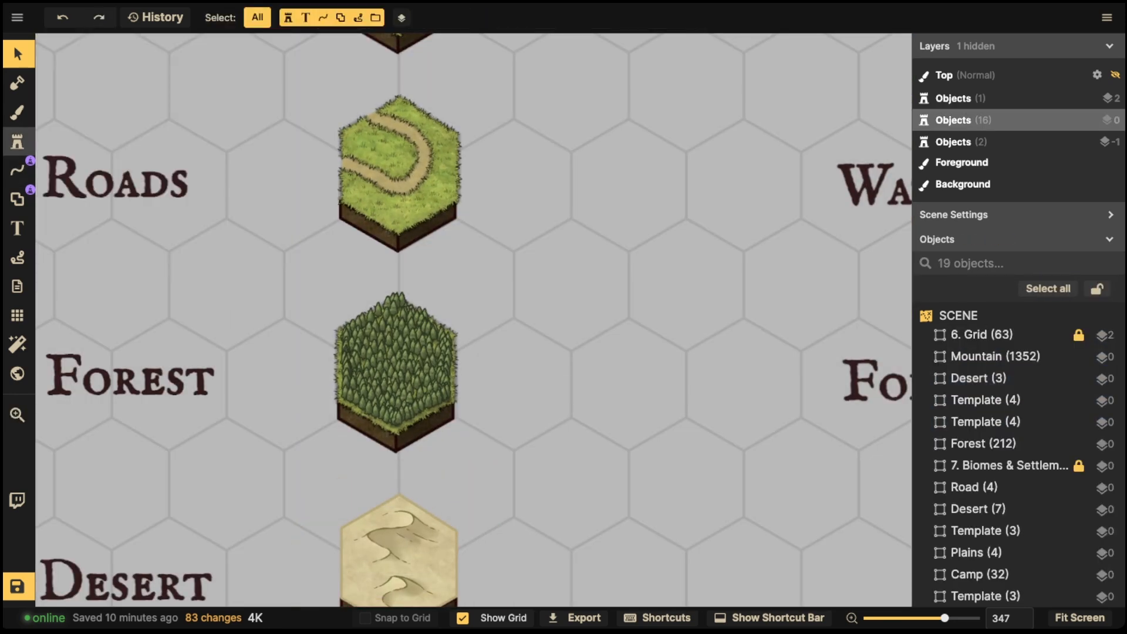
# Set up the Dune stamp with the Luminosity blend mode for use on the watch tower tile.
pyautogui.click(17, 142)
pyautogui.moveTo(904, 384); pyautogui.dragTo(477, 246)
pyautogui.click(159, 536)
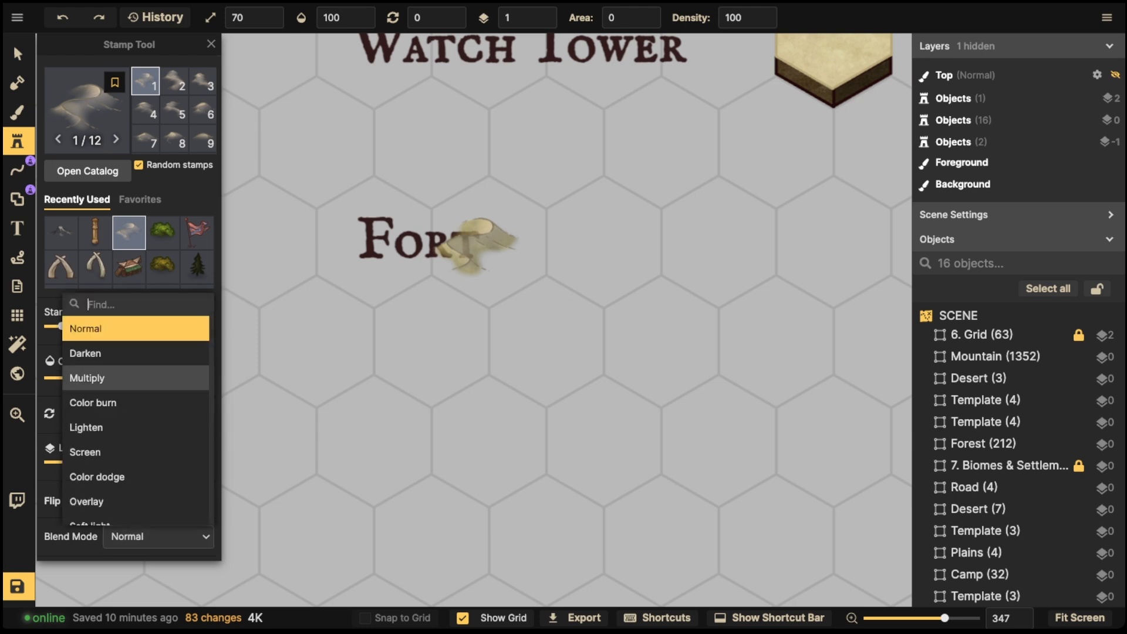
pyautogui.scroll(-5, 123, 411)
pyautogui.click(117, 510)
pyautogui.moveTo(543, 337); pyautogui.dragTo(408, 489)
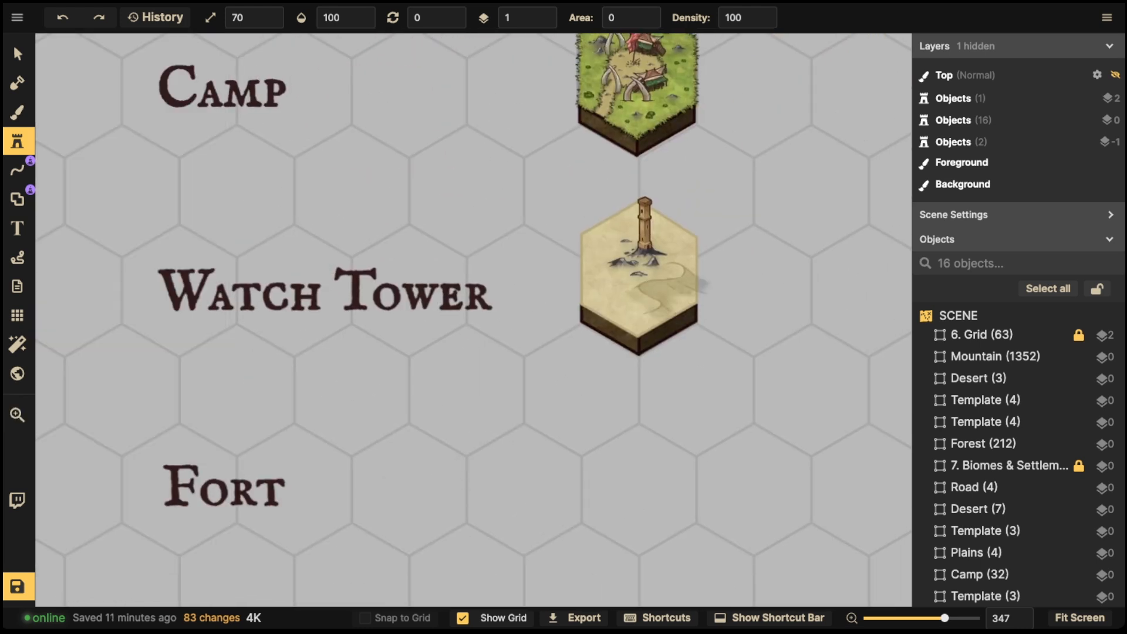
# Place three dunes at scale 60 on the watch tower tile, two in front of the rocks and one near the tower.
pyautogui.scroll(3, 660, 300)
pyautogui.press('[')
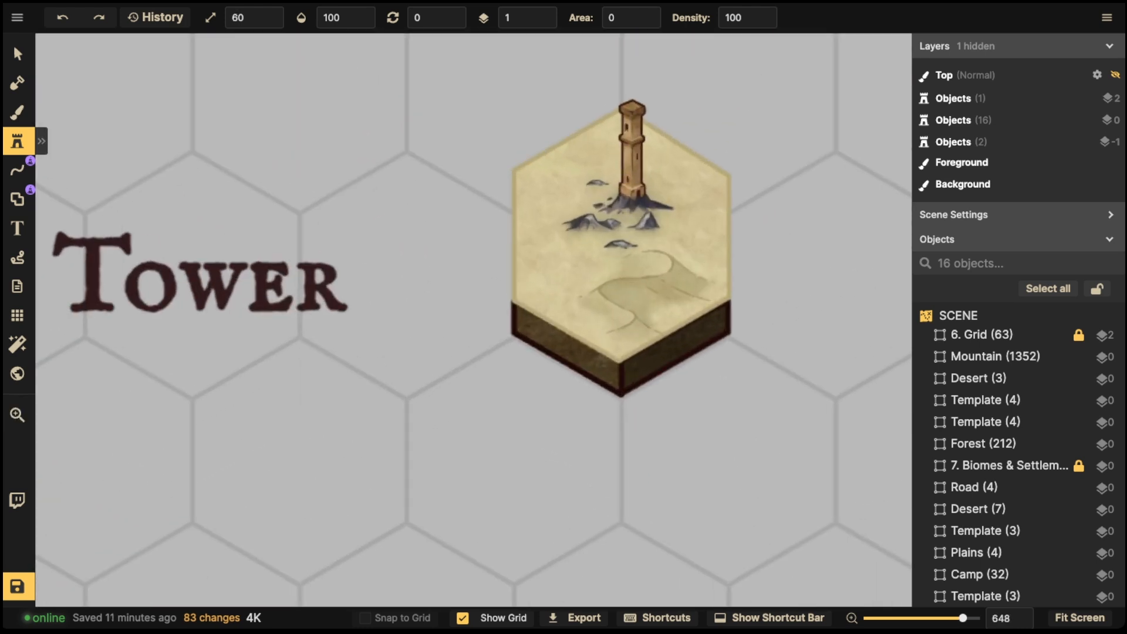
pyautogui.click(643, 294)
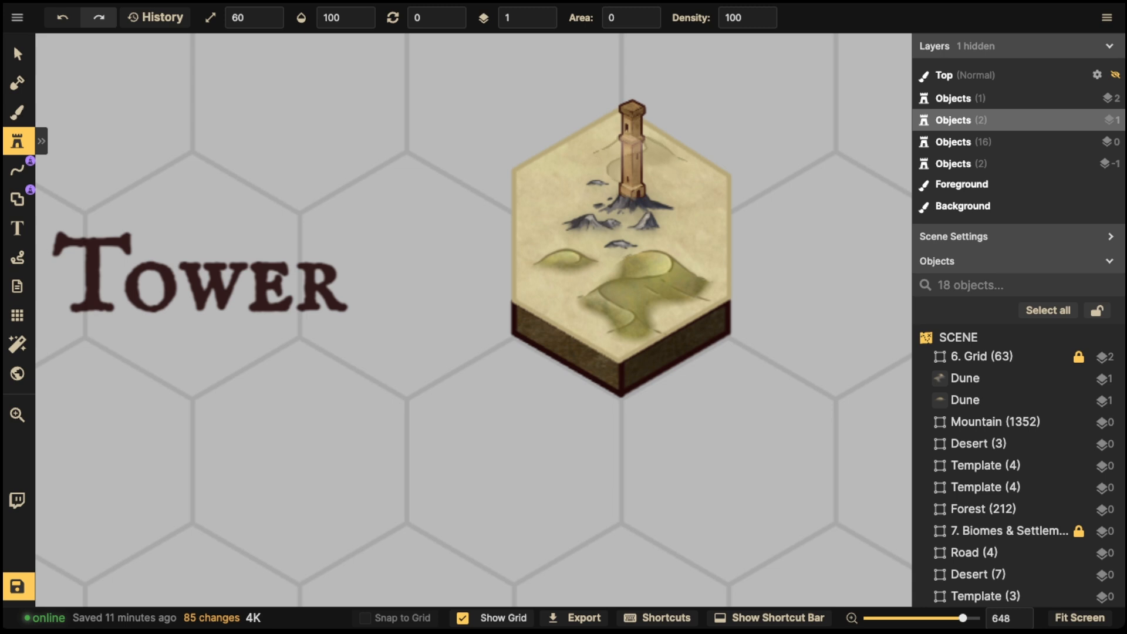
pyautogui.click(634, 150)
# Try layer 0 for the dune overlapping the tower and return it to layer 1.
pyautogui.press('s')
pyautogui.click(633, 158)
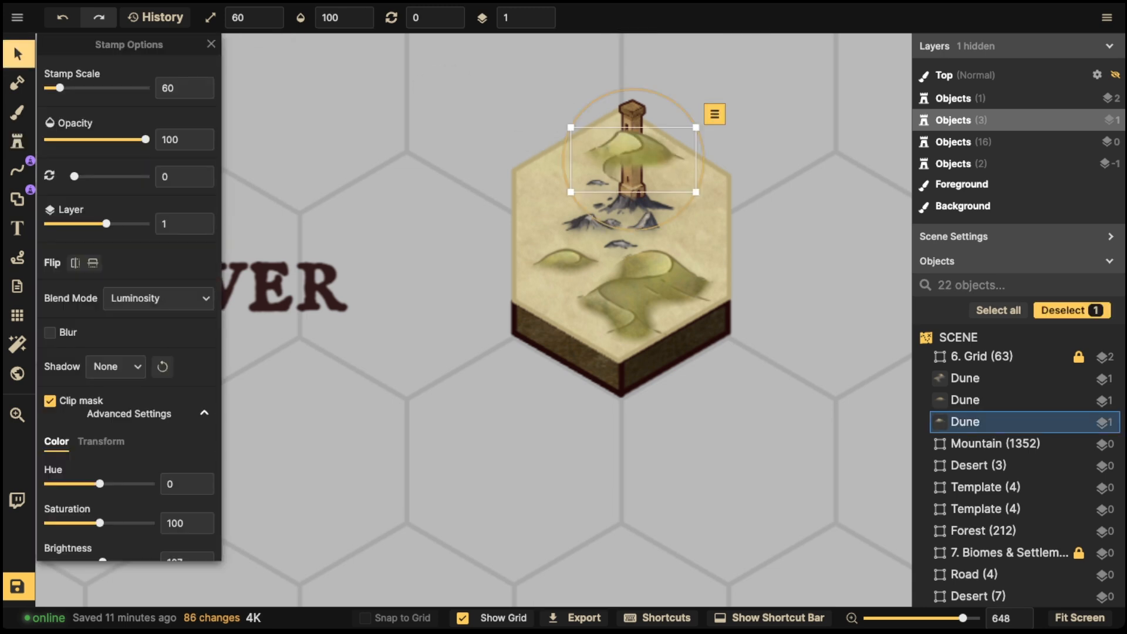
pyautogui.click(546, 22)
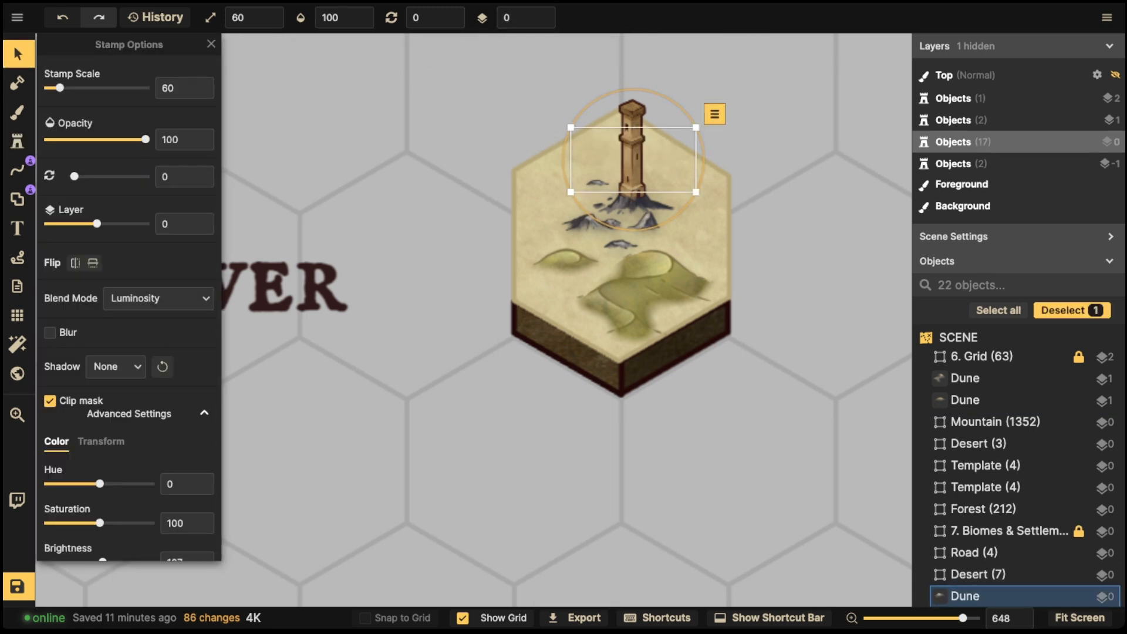
pyautogui.click(546, 13)
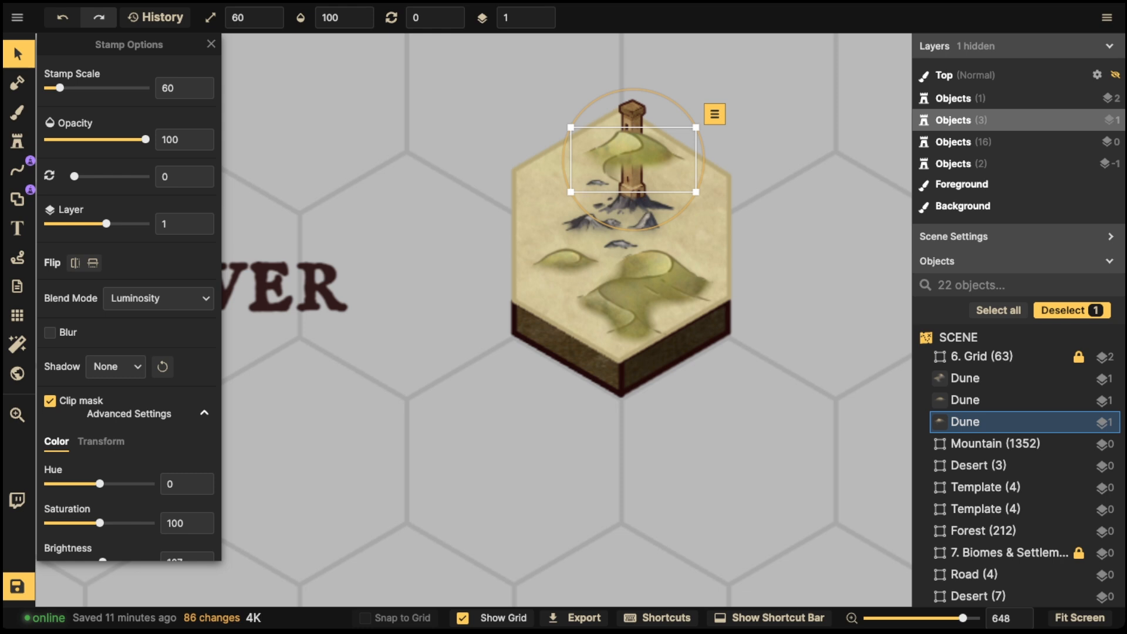
# Cut the three dunes from the scene and paste them inside the watch tower's Desert group.
pyautogui.click(549, 205)
pyautogui.keyDown('shift'); pyautogui.click(621, 370); pyautogui.keyUp('shift')
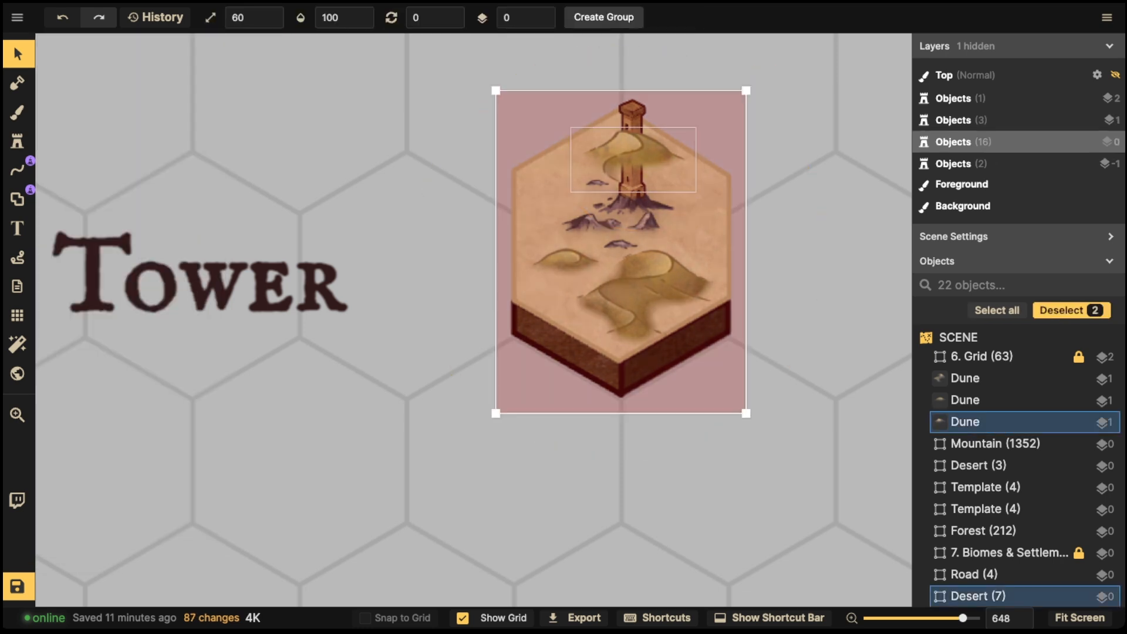
pyautogui.click(646, 287)
pyautogui.keyDown('shift'); pyautogui.click(633, 153); pyautogui.keyUp('shift')
pyautogui.keyDown('shift'); pyautogui.click(561, 261); pyautogui.keyUp('shift')
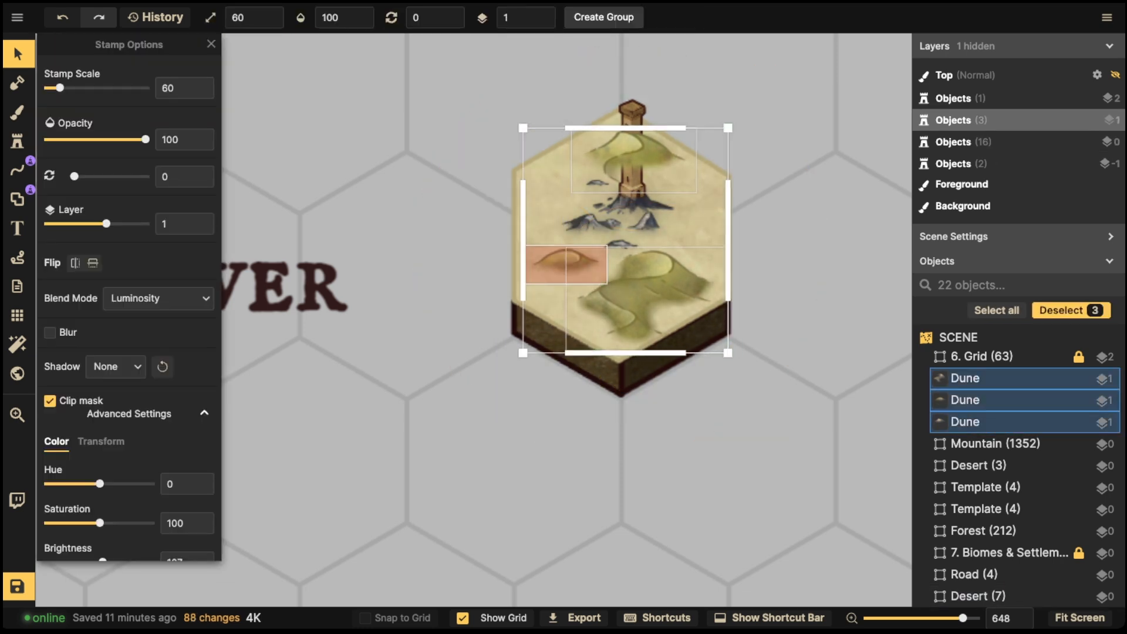
pyautogui.press('Delete')
pyautogui.doubleClick(621, 252)
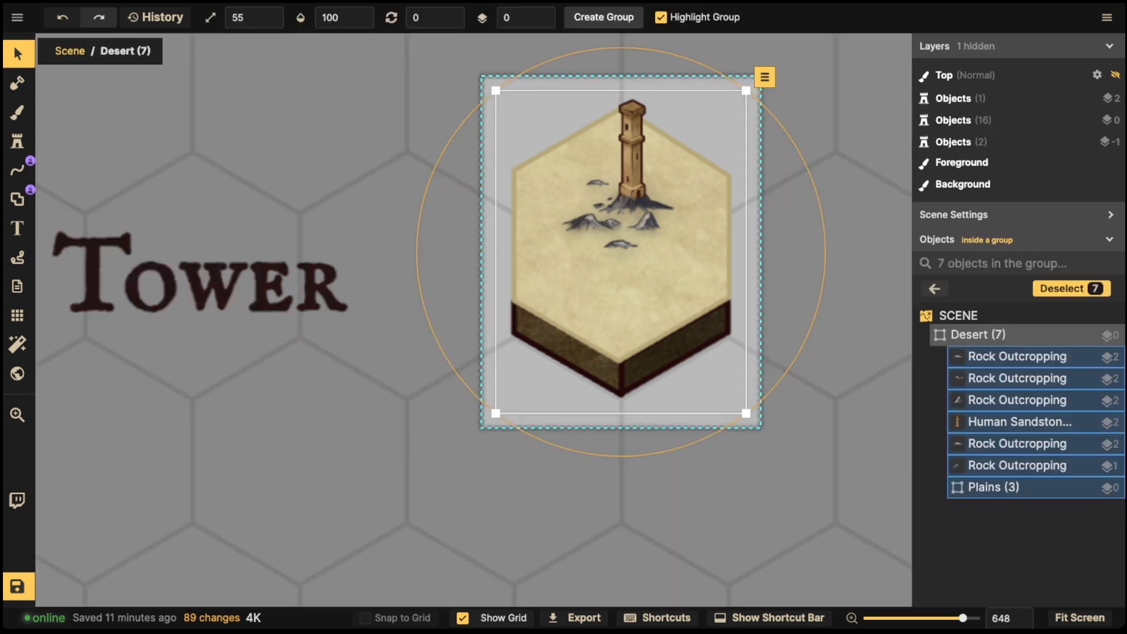
pyautogui.hotkey('ctrl', 'v')
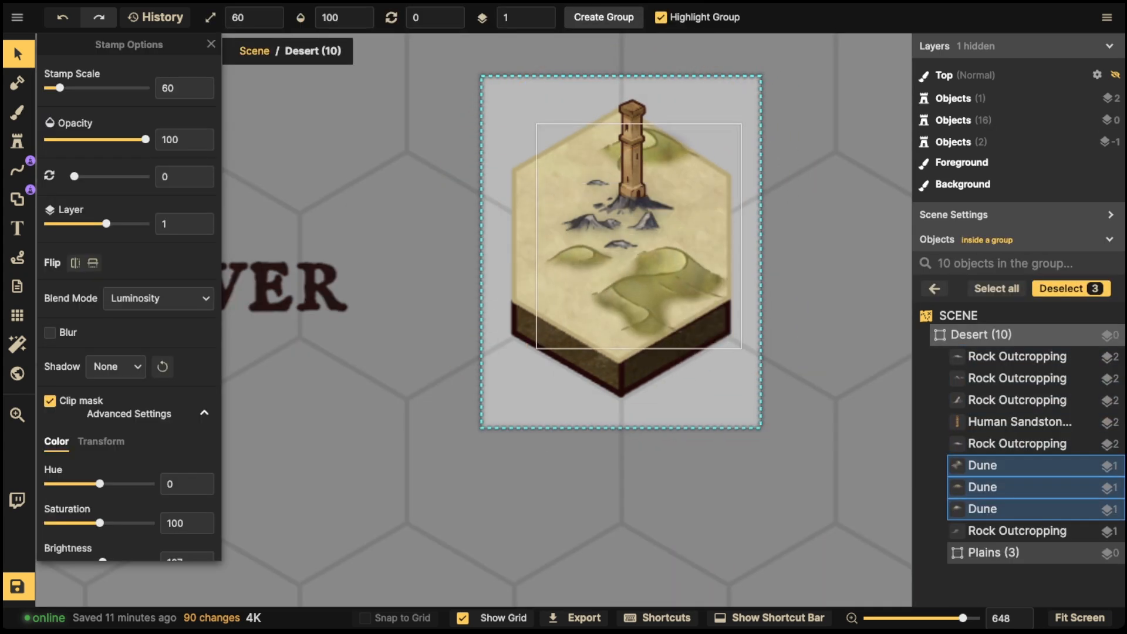
# Turn off the clip mask on the three pasted dunes and adjust their positions in front of and behind the tower.
pyautogui.moveTo(663, 279); pyautogui.dragTo(656, 281)
pyautogui.click(50, 401)
pyautogui.click(656, 280)
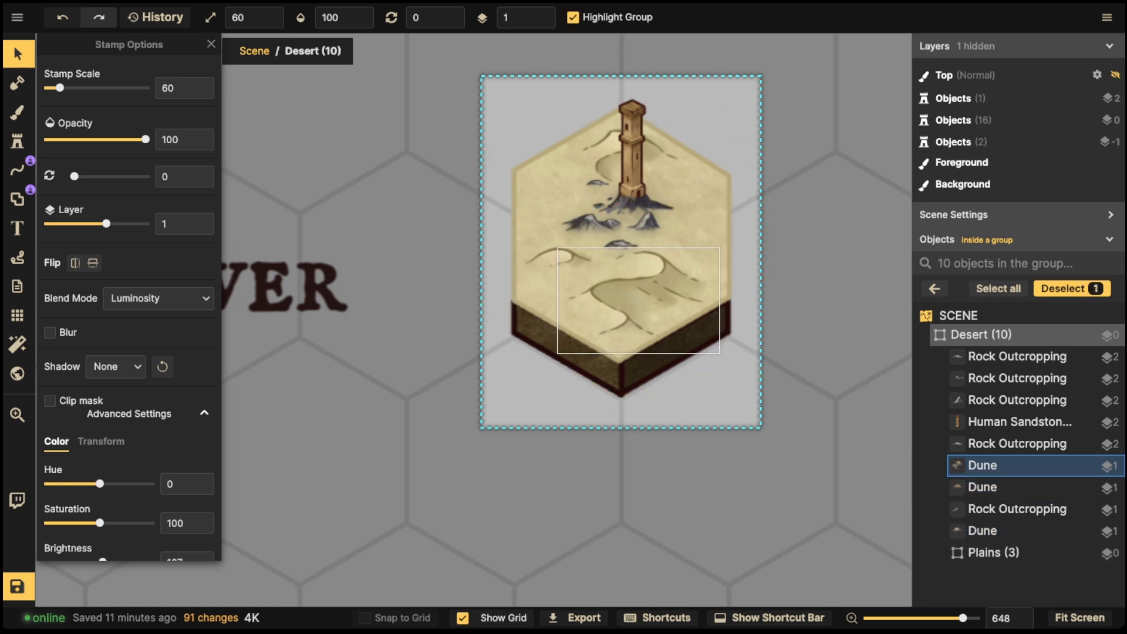
pyautogui.moveTo(599, 159)
pyautogui.mouseDown()
pyautogui.moveTo(586, 147)
pyautogui.moveTo(723, 158)
pyautogui.moveTo(776, 203)
pyautogui.moveTo(598, 156)
pyautogui.mouseUp()
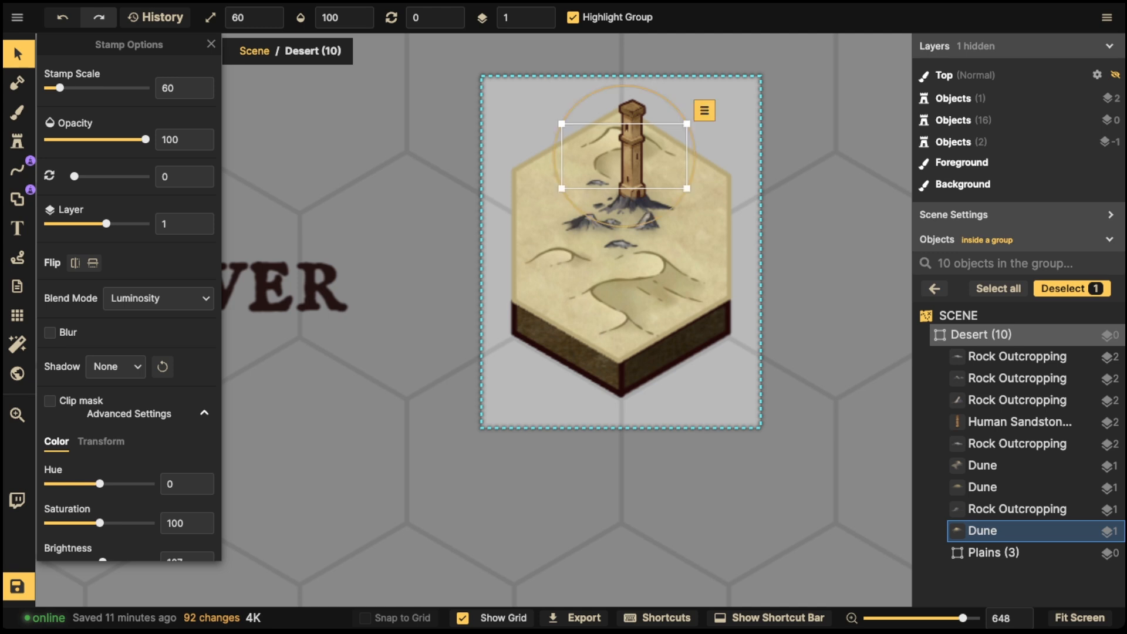